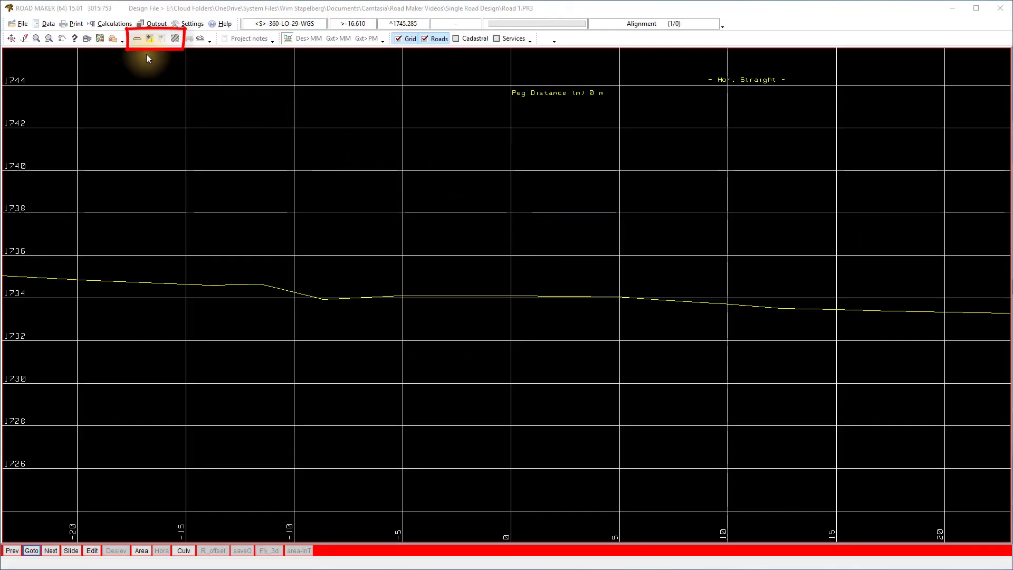
Cycle through long-section and plan views, ending on Road 1's ground long-section profile.
click(149, 38)
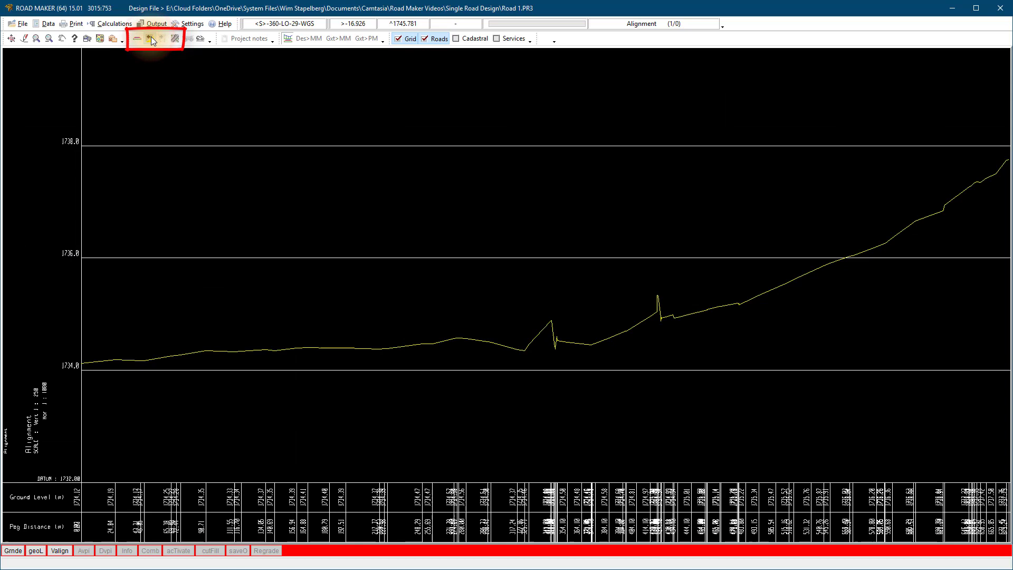
click(176, 40)
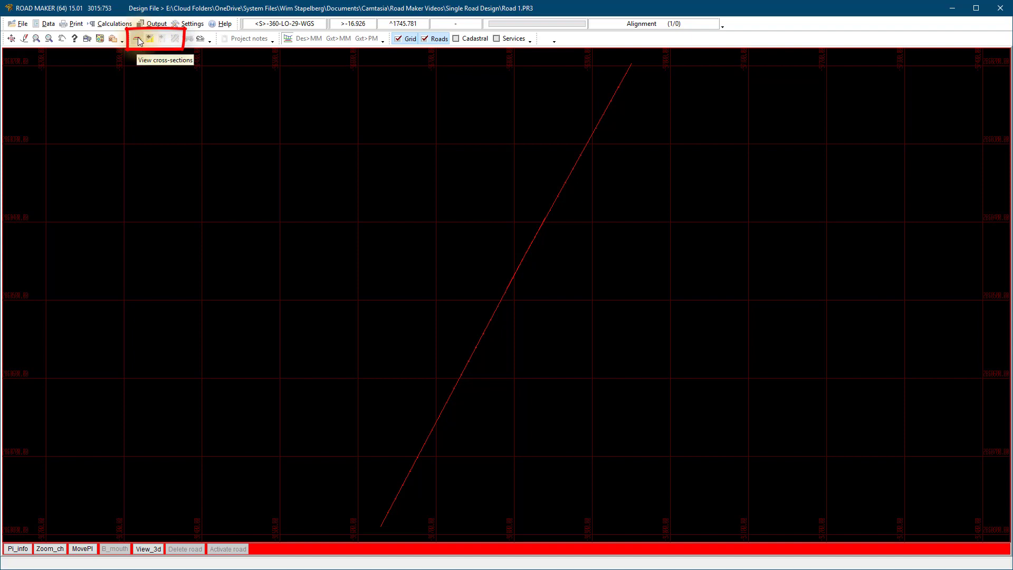
click(153, 39)
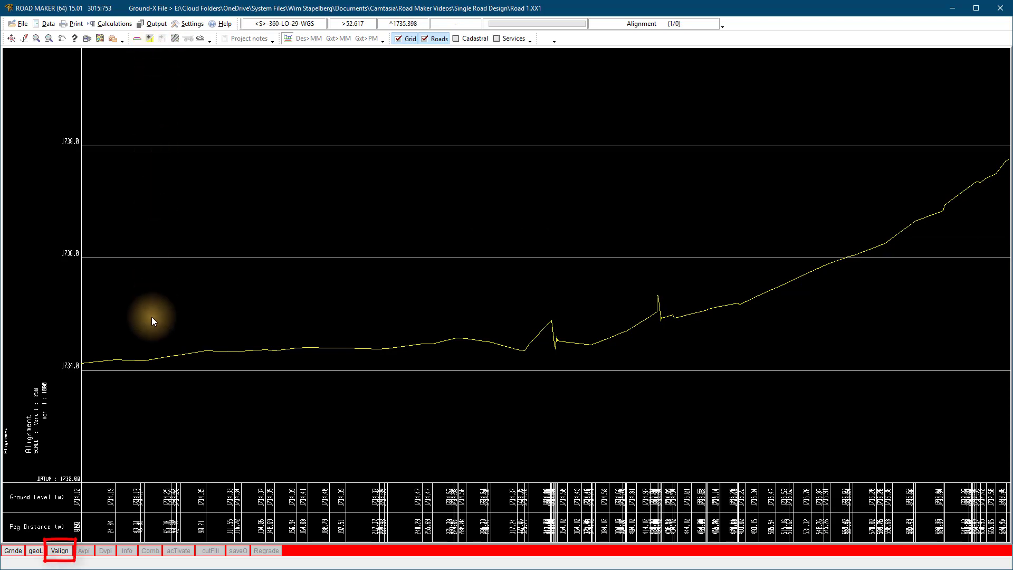
Insert a VPI at peg 378.304 with a 100 m vertical curve, giving grades 0.084% and 1.115%.
click(59, 550)
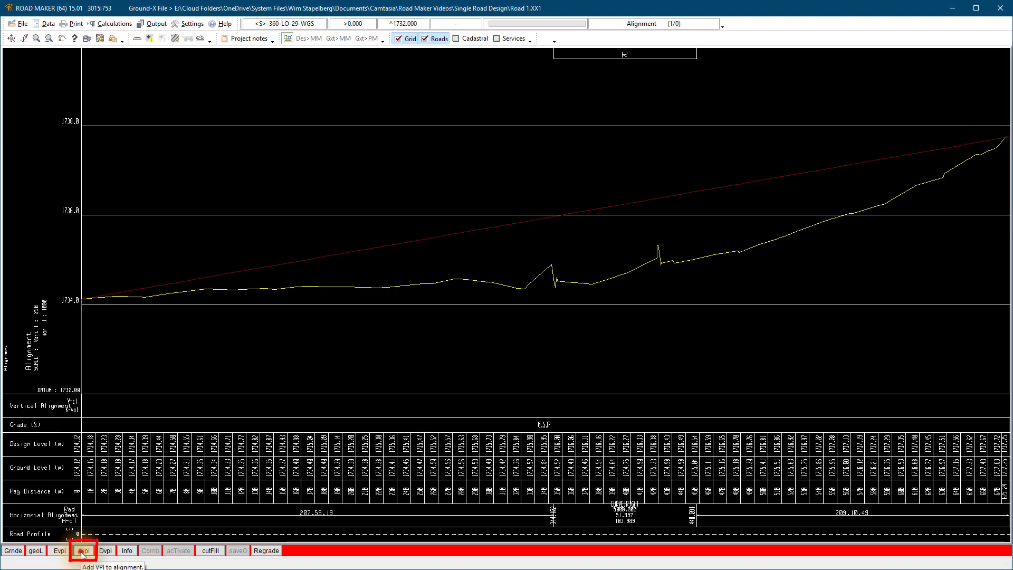
click(83, 552)
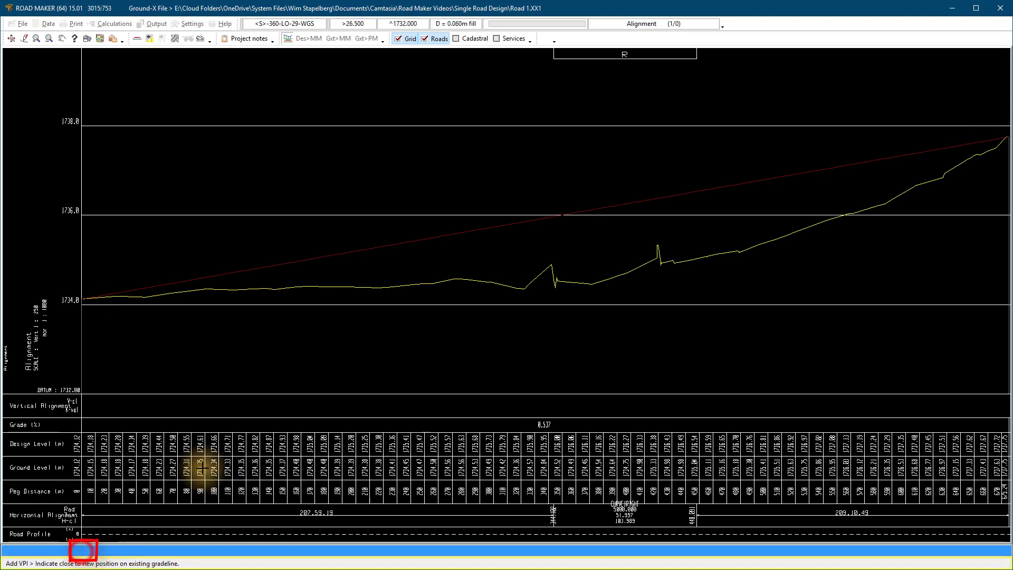
click(525, 221)
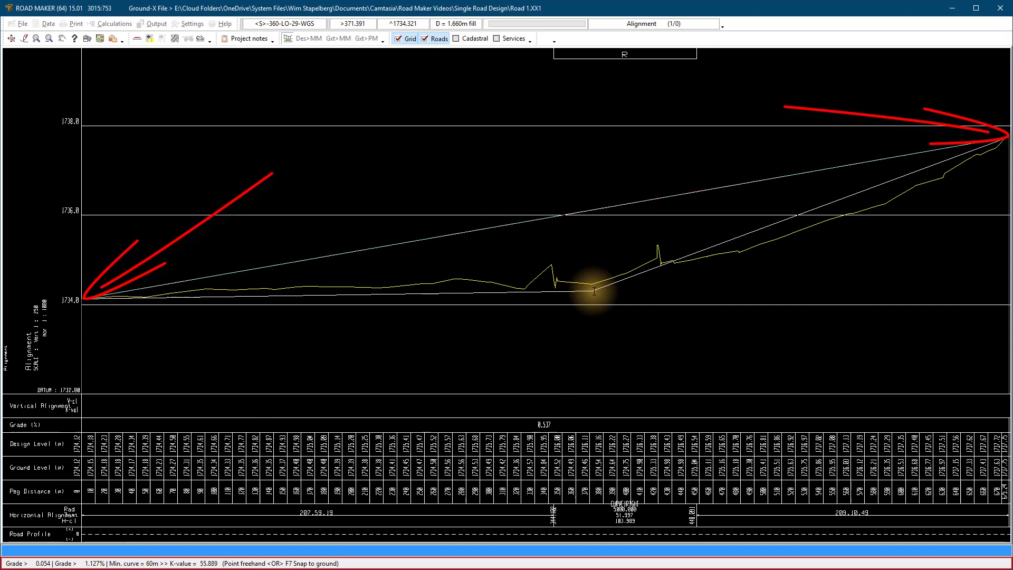
click(602, 285)
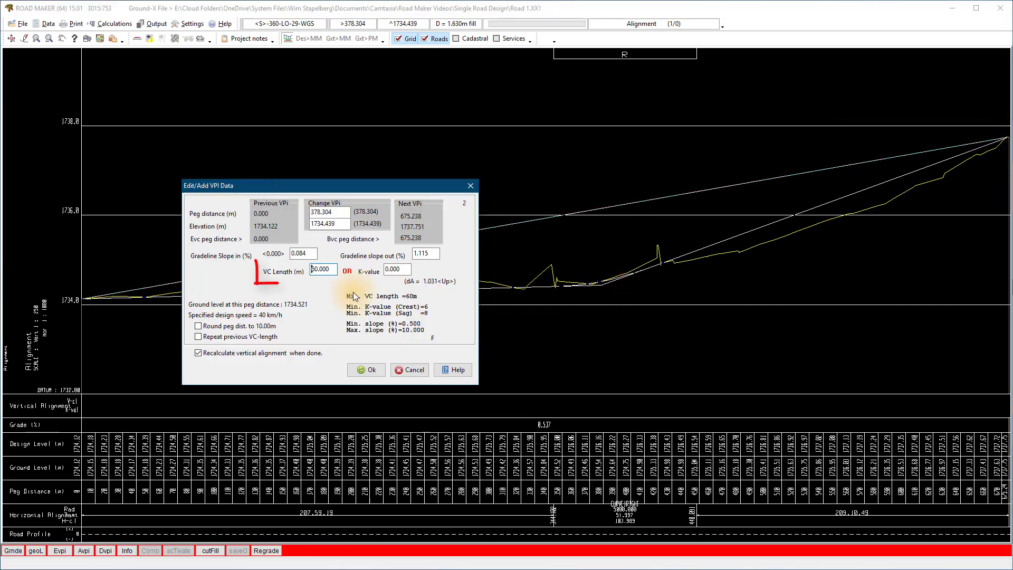
double_click(323, 269)
text(100)
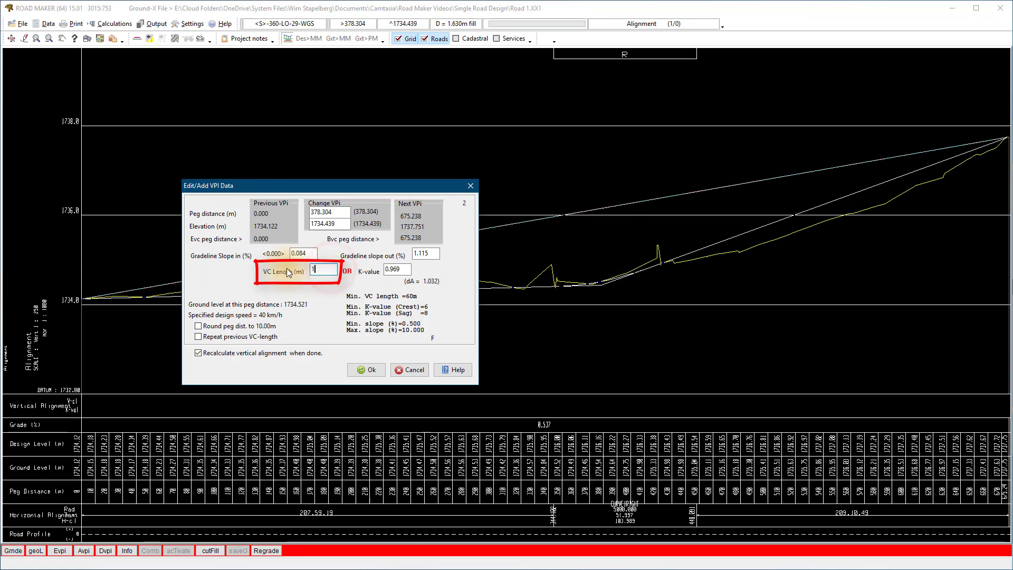
click(362, 371)
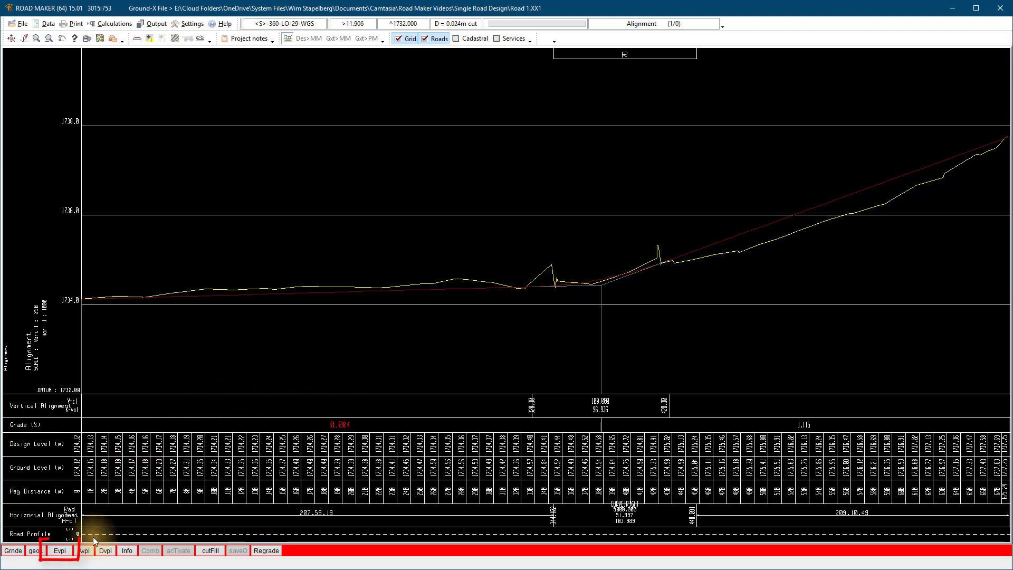
click(61, 551)
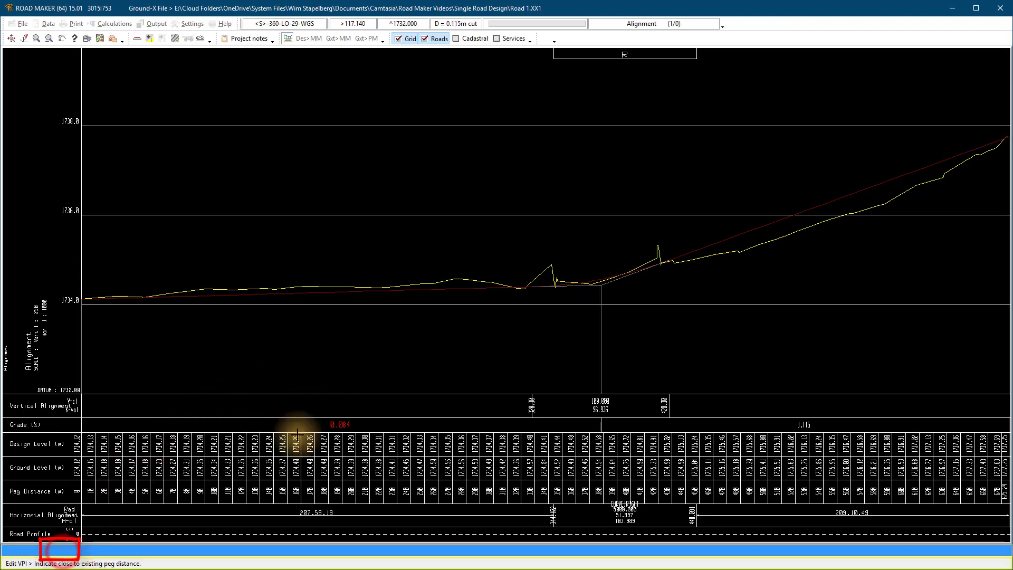
click(595, 286)
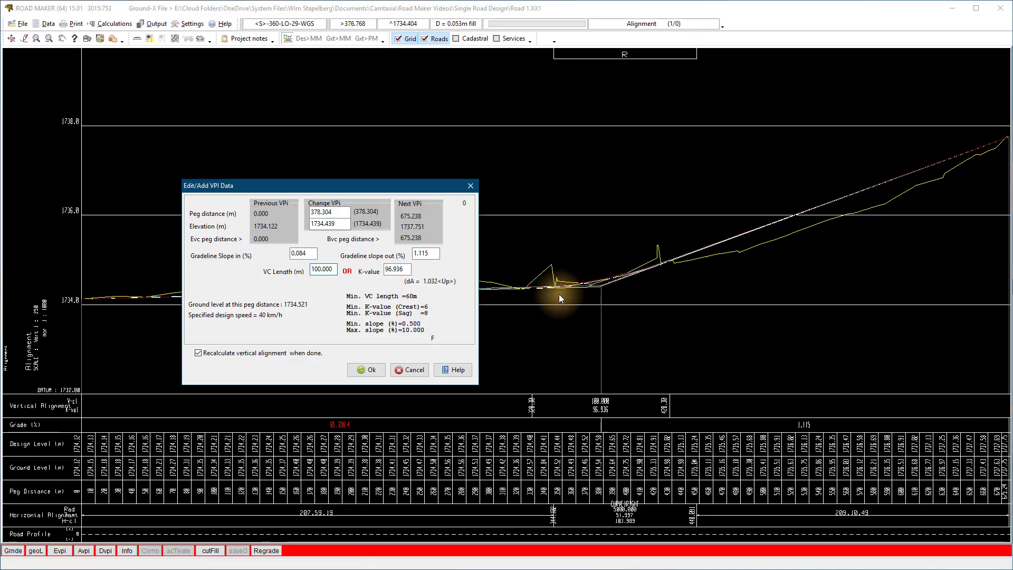
click(364, 370)
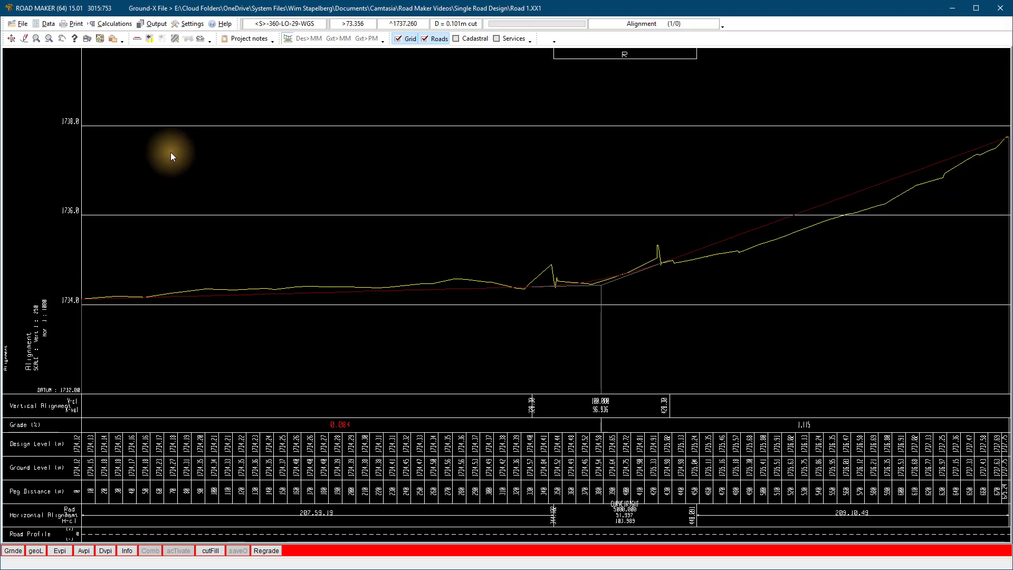
Open the left carriageway vertical alignment table and clear all its rows.
click(45, 24)
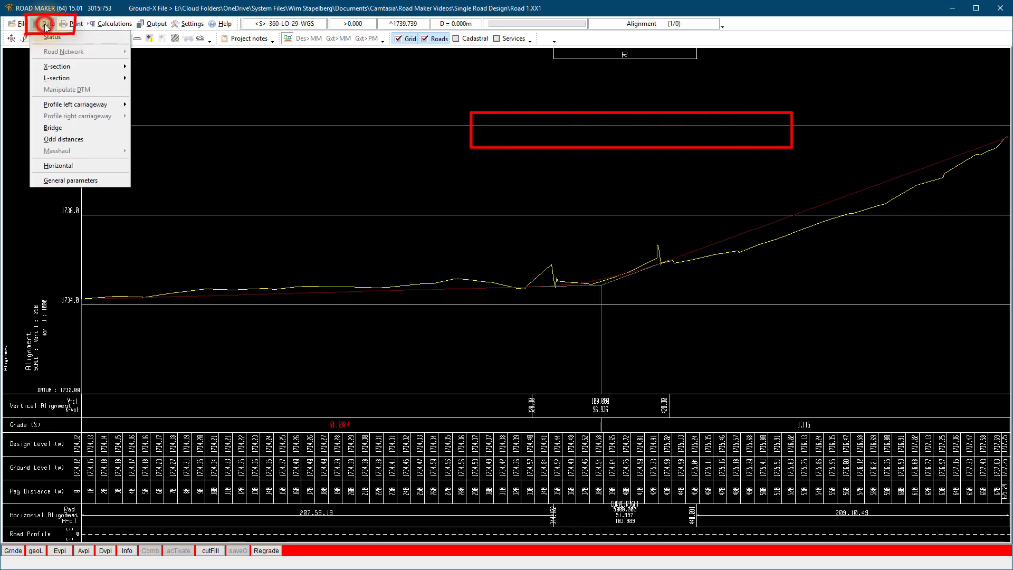
mouse_move(60, 77)
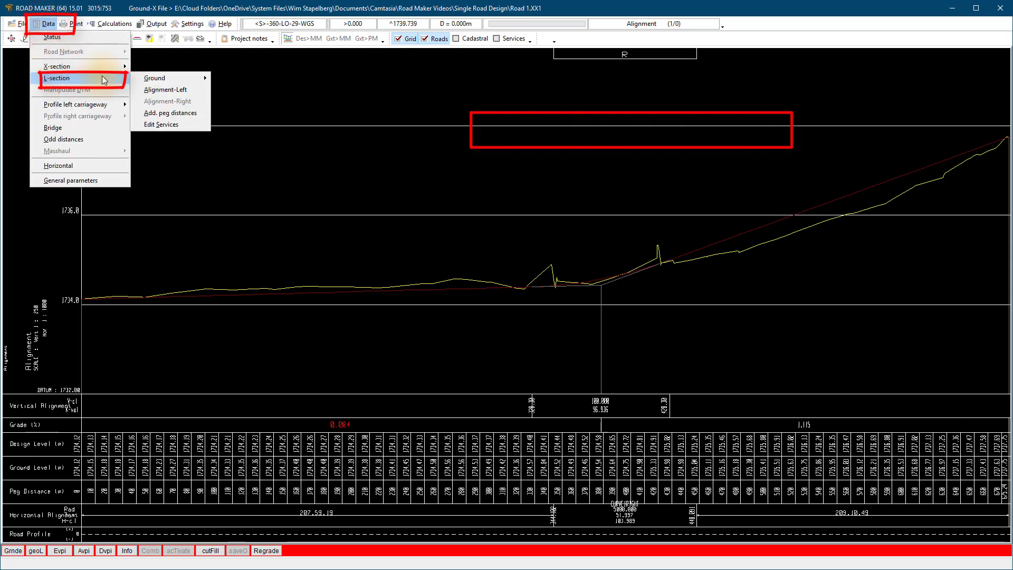
click(169, 91)
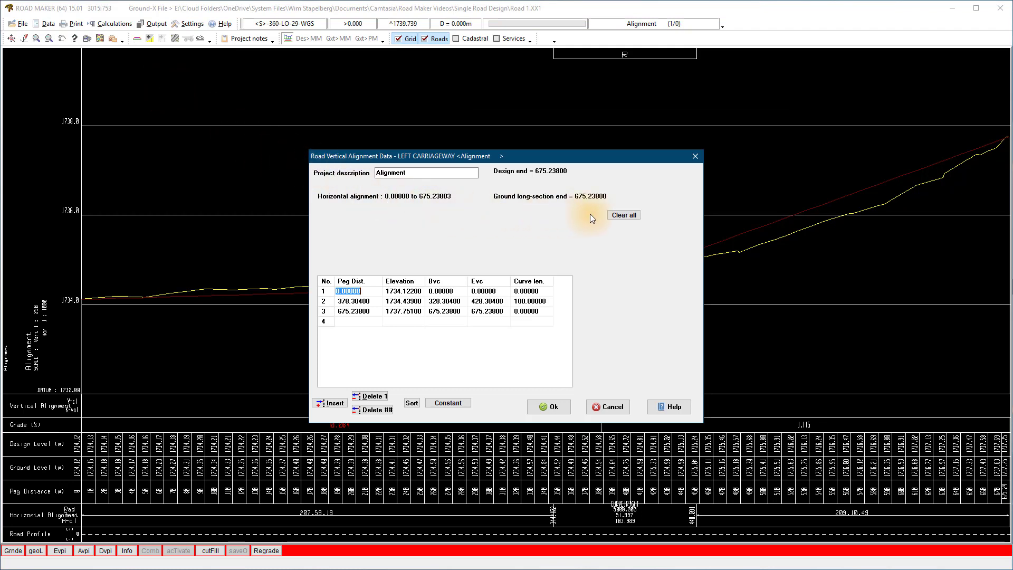
click(622, 216)
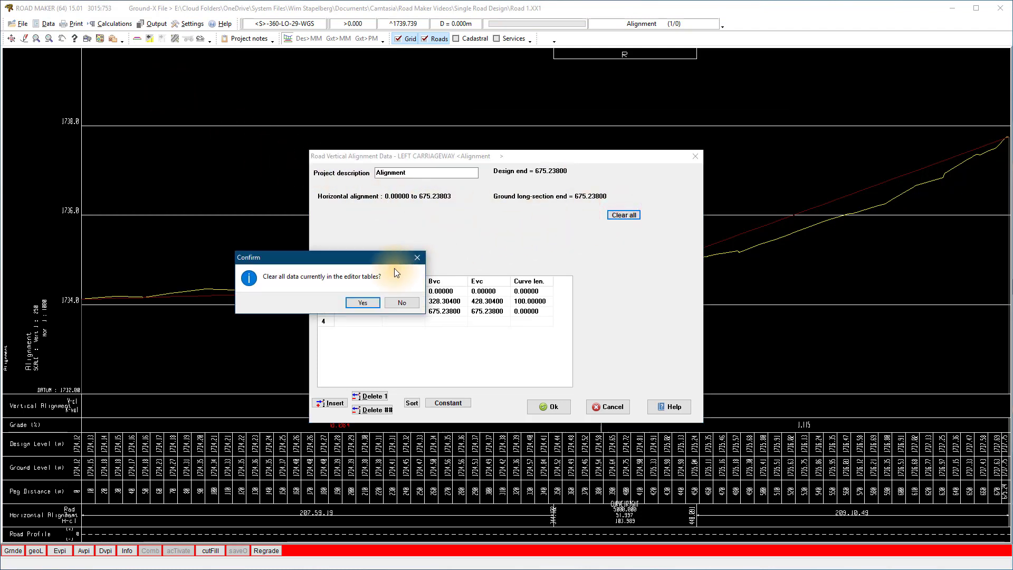
click(363, 302)
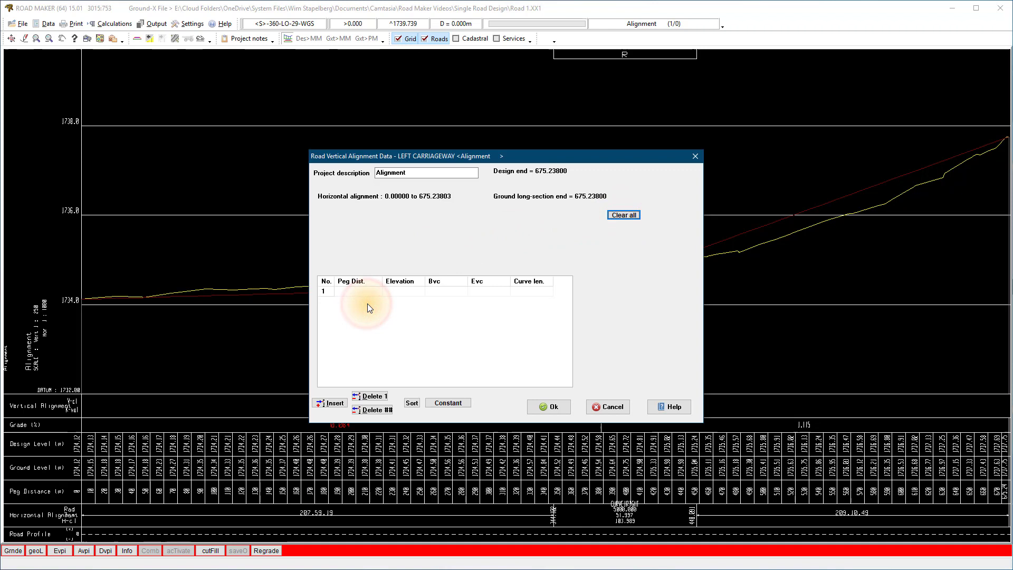
Enter VPIs at peg 0 (1734.122), peg 157.63 (1734.120) and peg 363.892.
click(354, 290)
text(0)
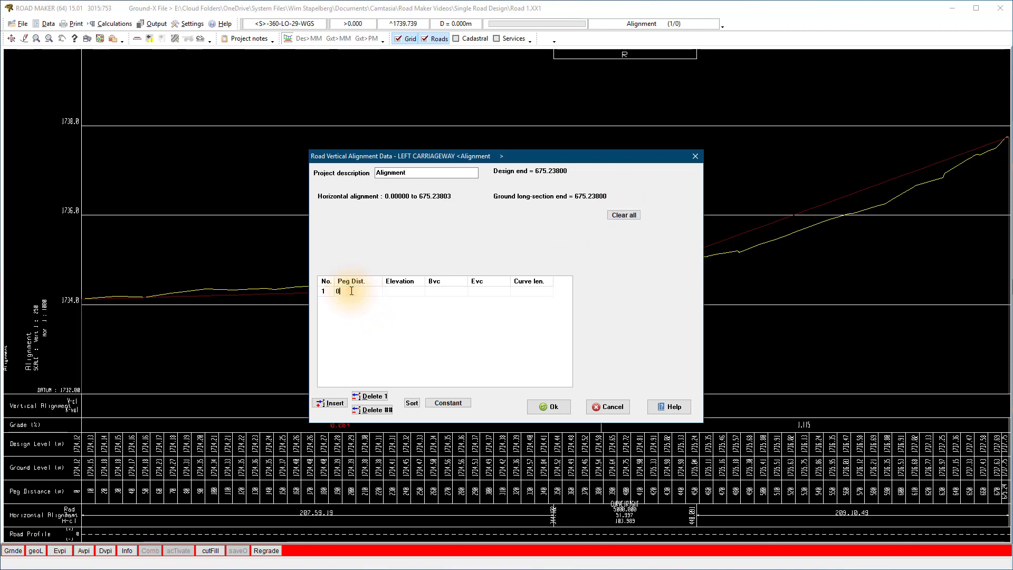
key(Tab)
text(1734.122)
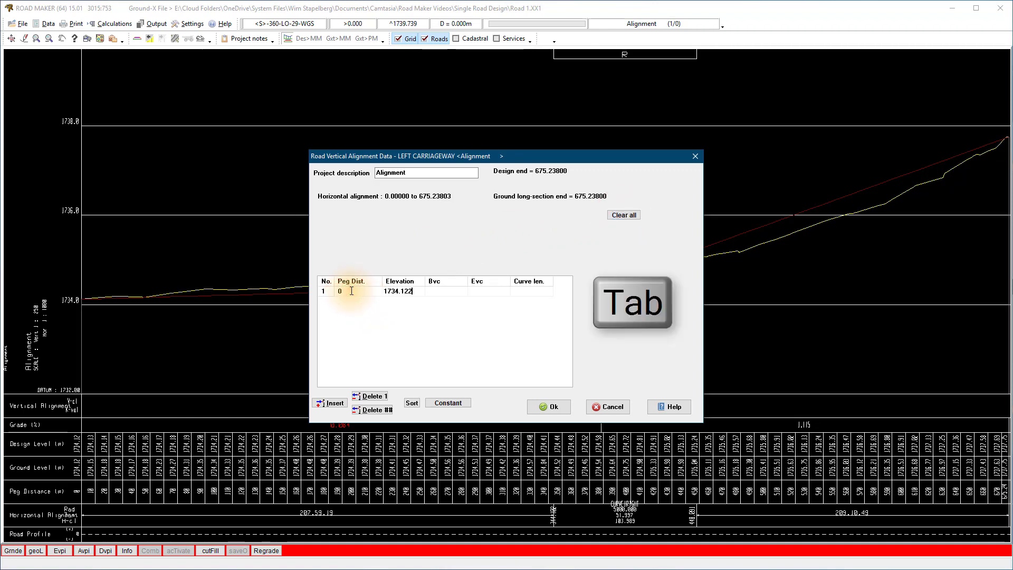
key(Tab)
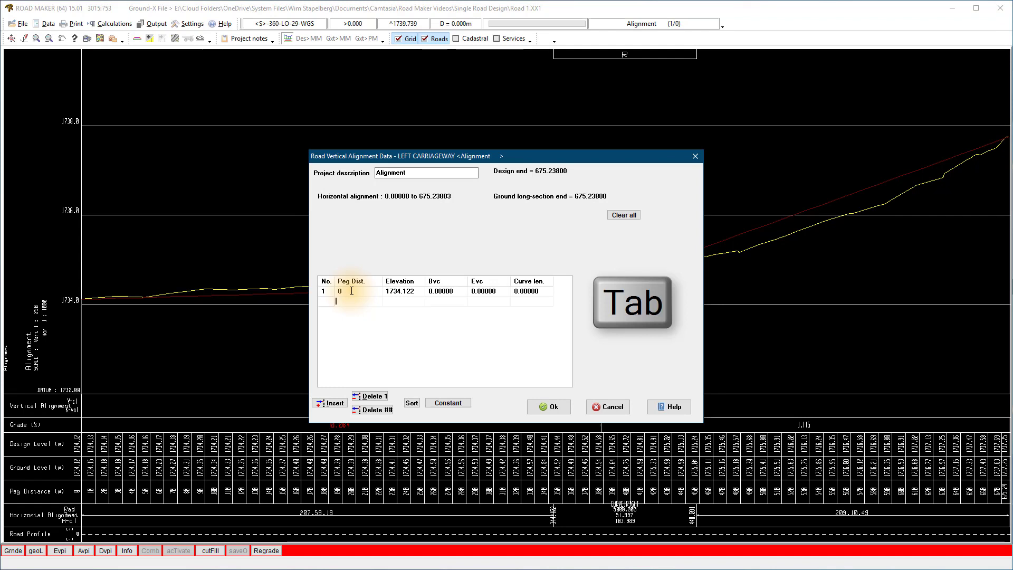
text(157.63)
key(Tab)
text(1734.)
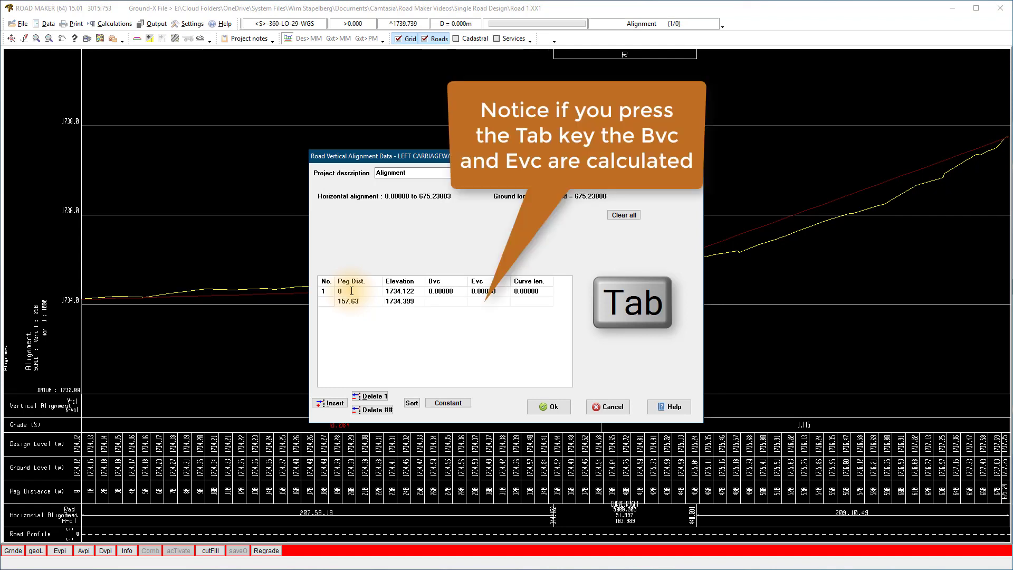
text(120)
key(Tab)
text(363.)
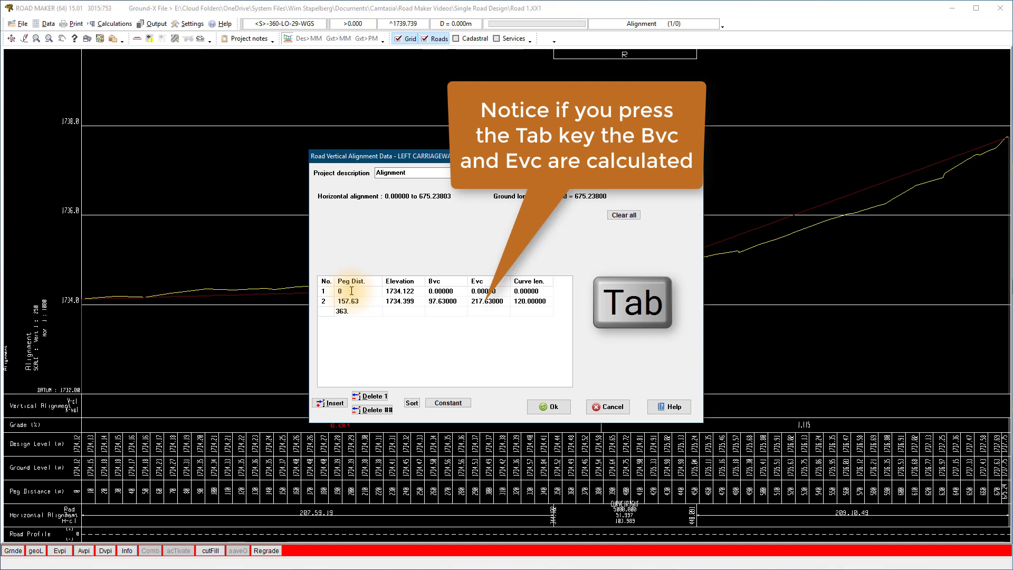
text(892)
key(Tab)
text(17)
text(100.)
key(Tab)
Add peg 530.026 at 1734.583 with a 90 m curve, and peg 675.238 at 1734.751.
text(530.026 )
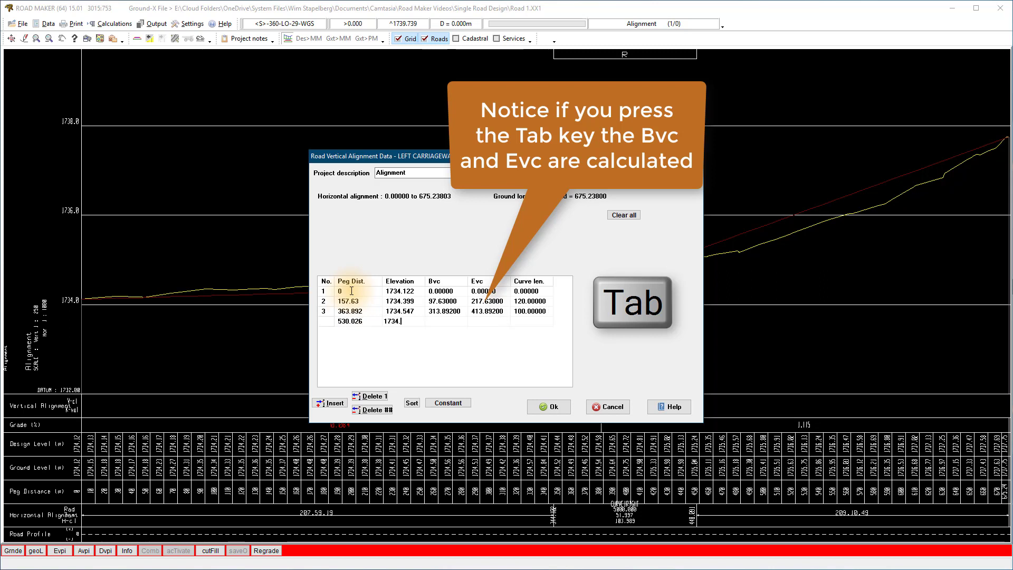
text(1734.583)
key(Tab)
text(90)
key(Tab)
text(675.238)
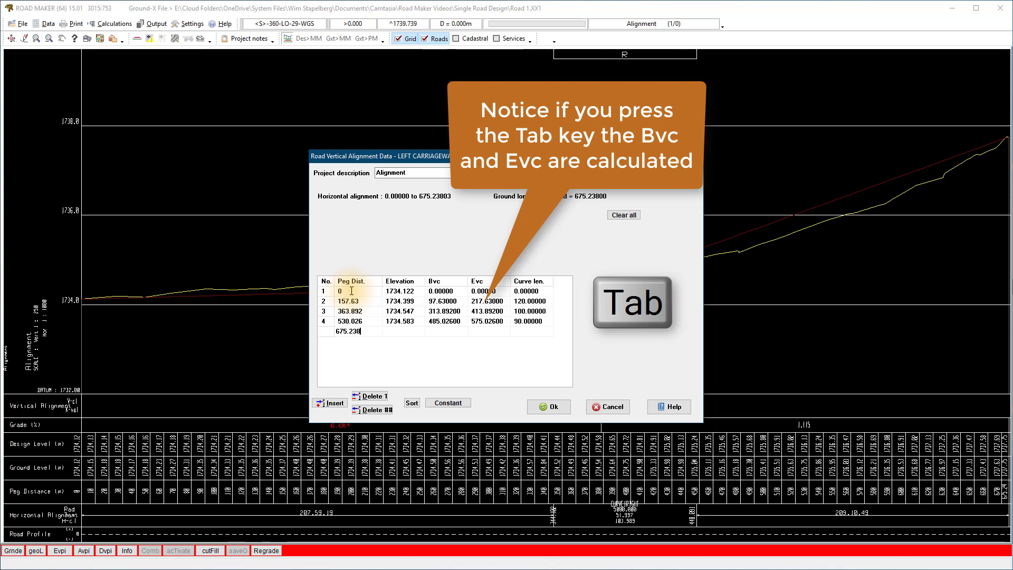
key(Tab)
text(17)
key(Tab)
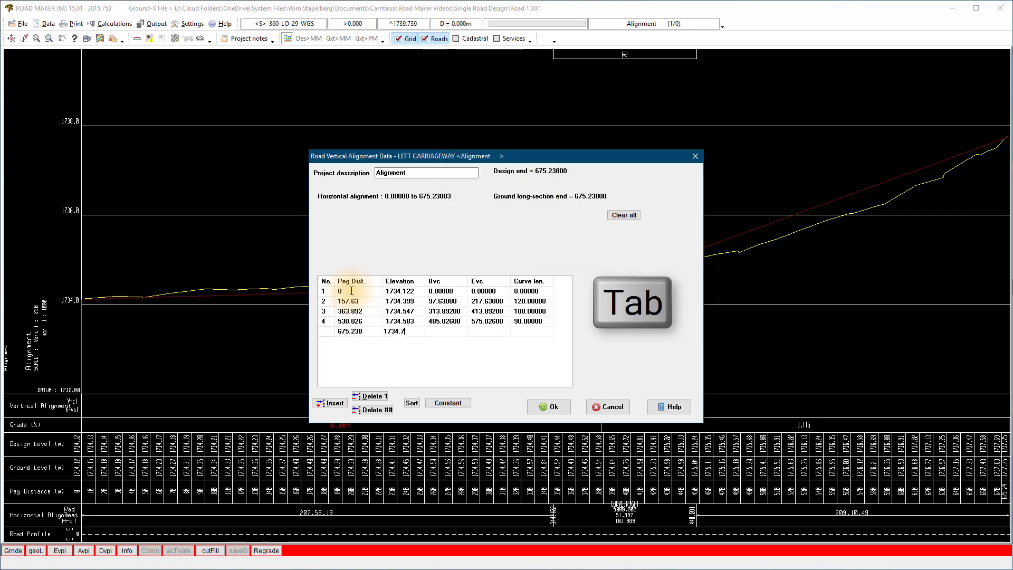
key(Tab)
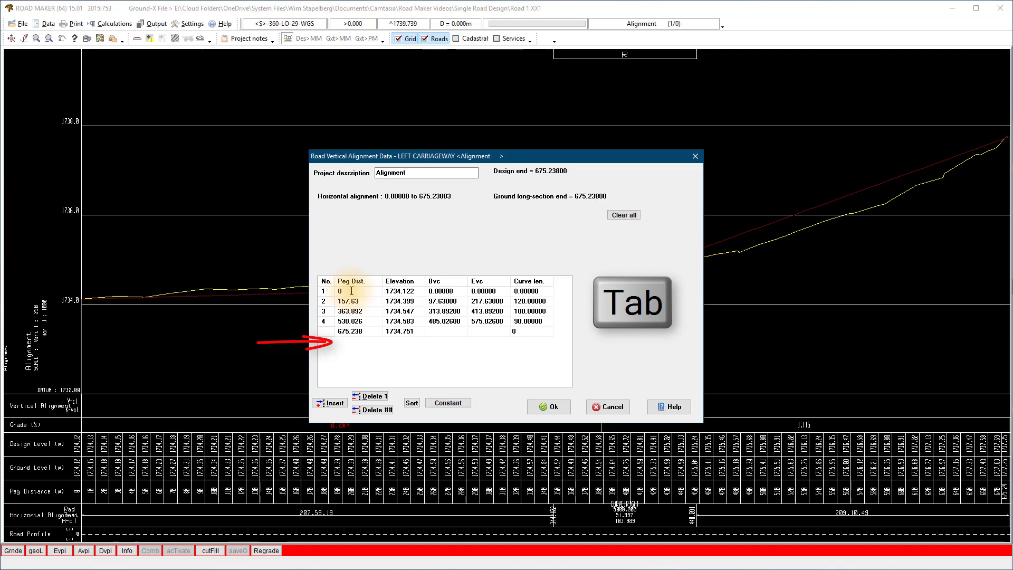
text(0)
key(Tab)
Apply the five-point alignment, redraw the profile, and reopen the Alignment-Left table.
click(551, 407)
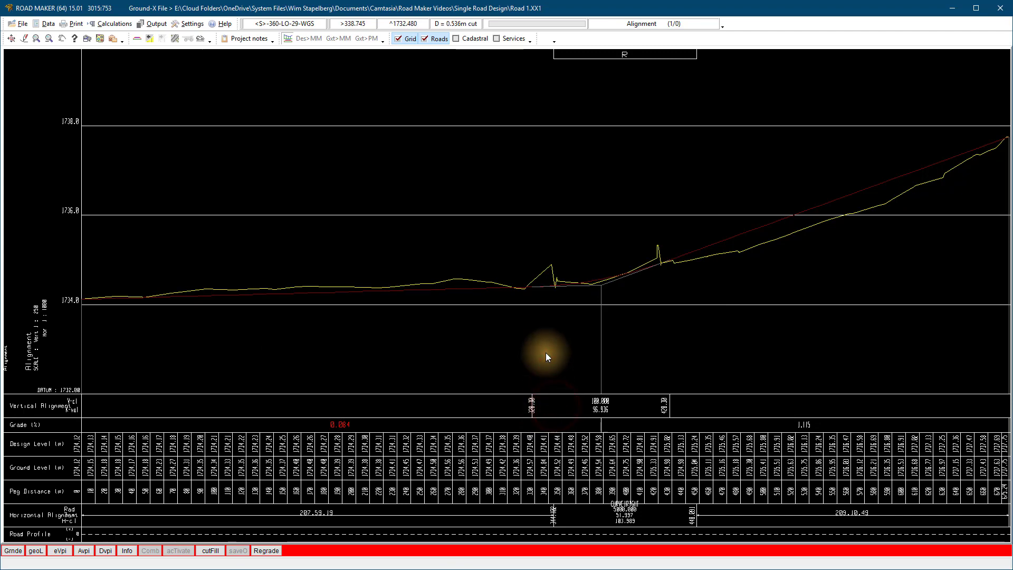
click(25, 38)
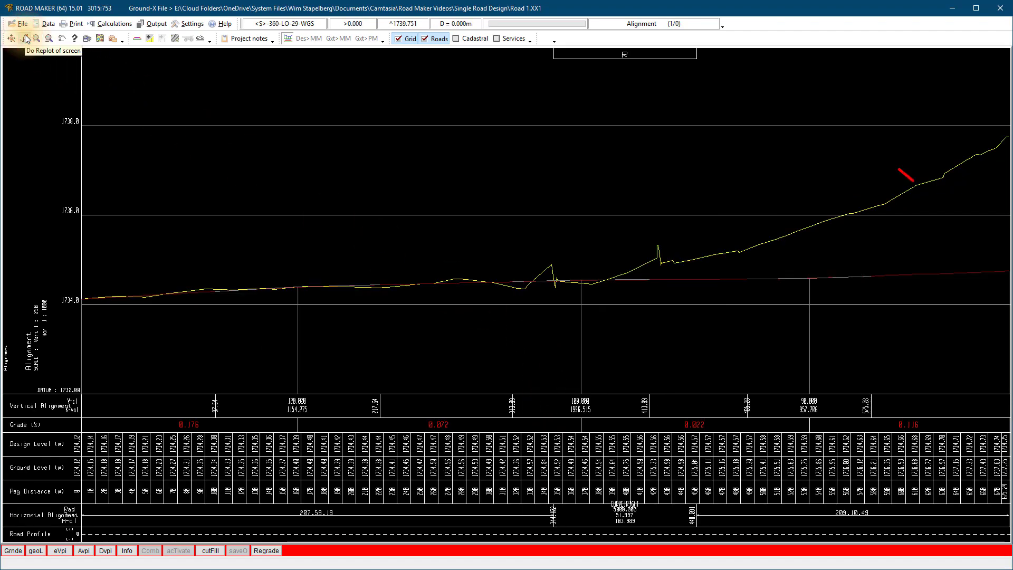
click(47, 23)
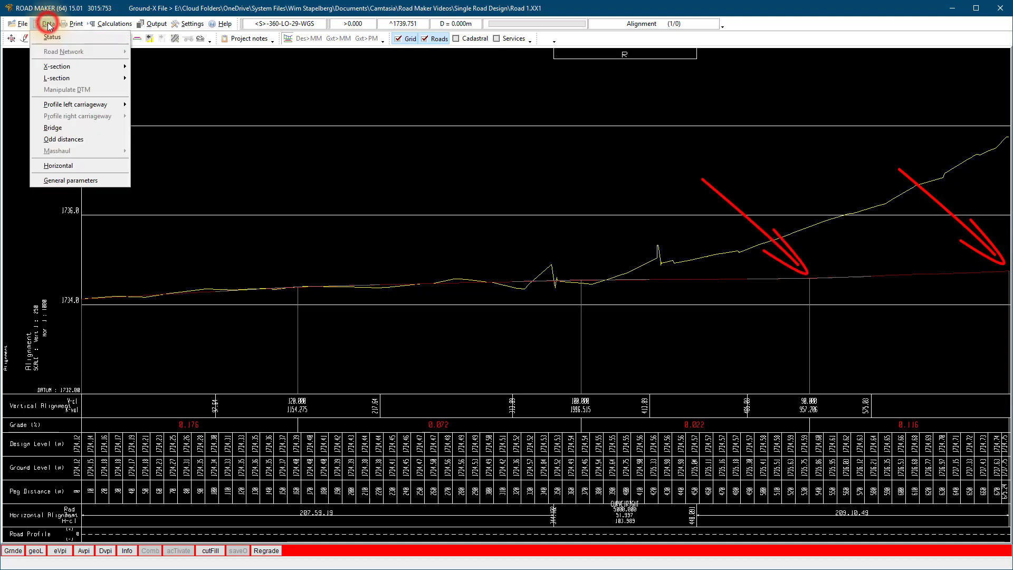
mouse_move(64, 77)
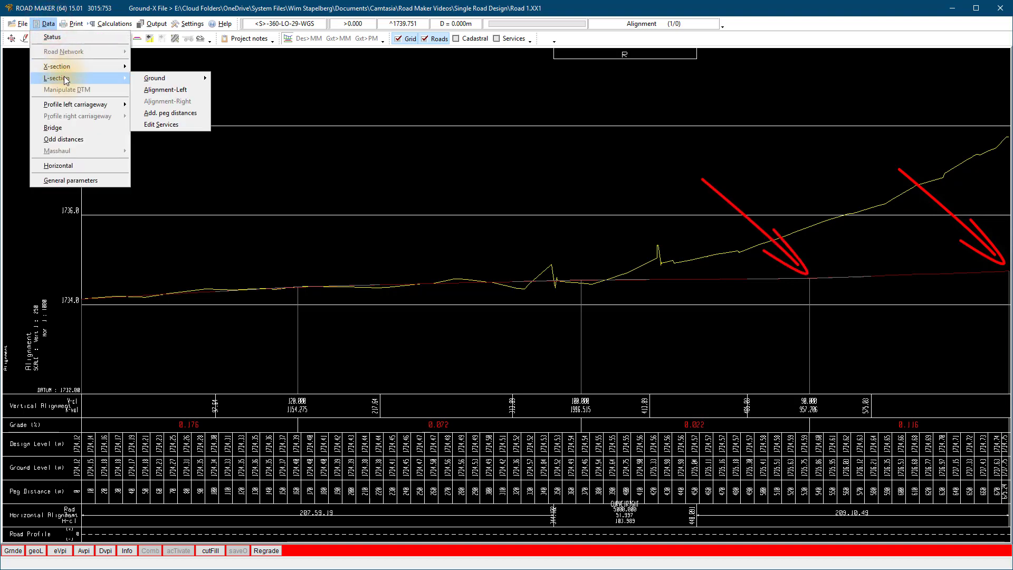
click(164, 90)
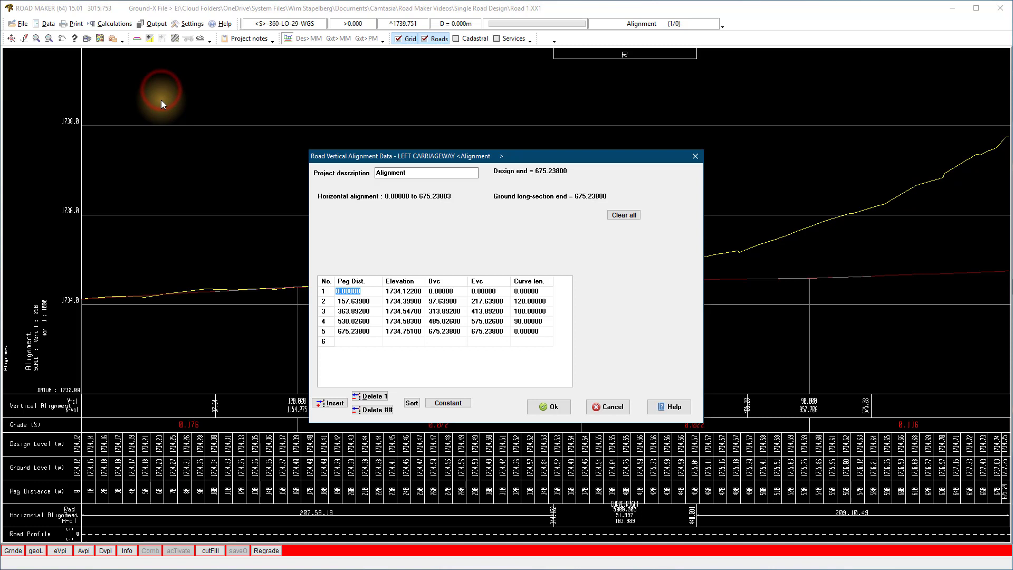
Change row 4's elevation to 1735.583 and row 5's to 1737.751.
click(398, 320)
click(397, 320)
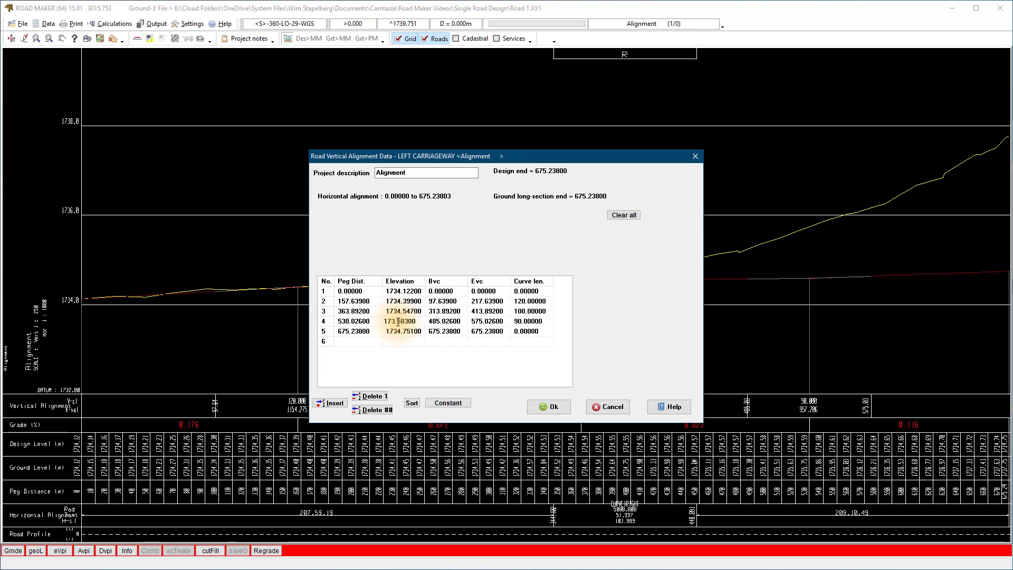
click(399, 331)
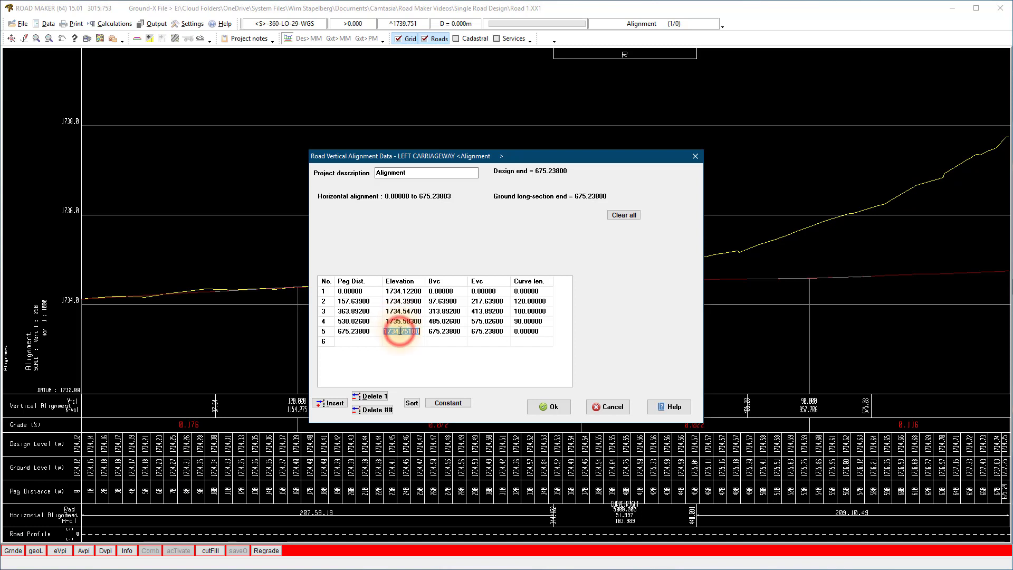
click(397, 331)
key(BackSpace)
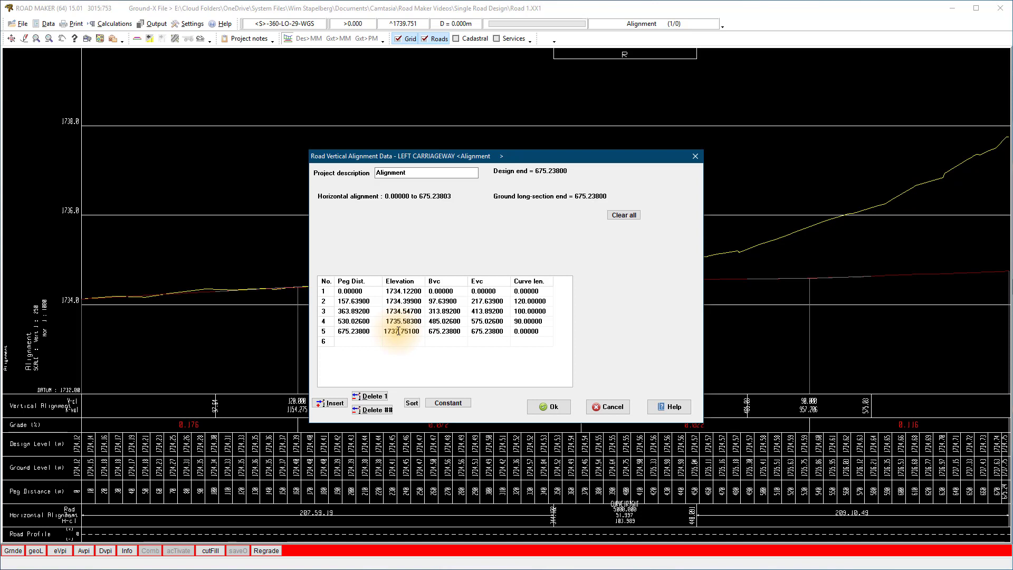
key(Tab)
click(397, 322)
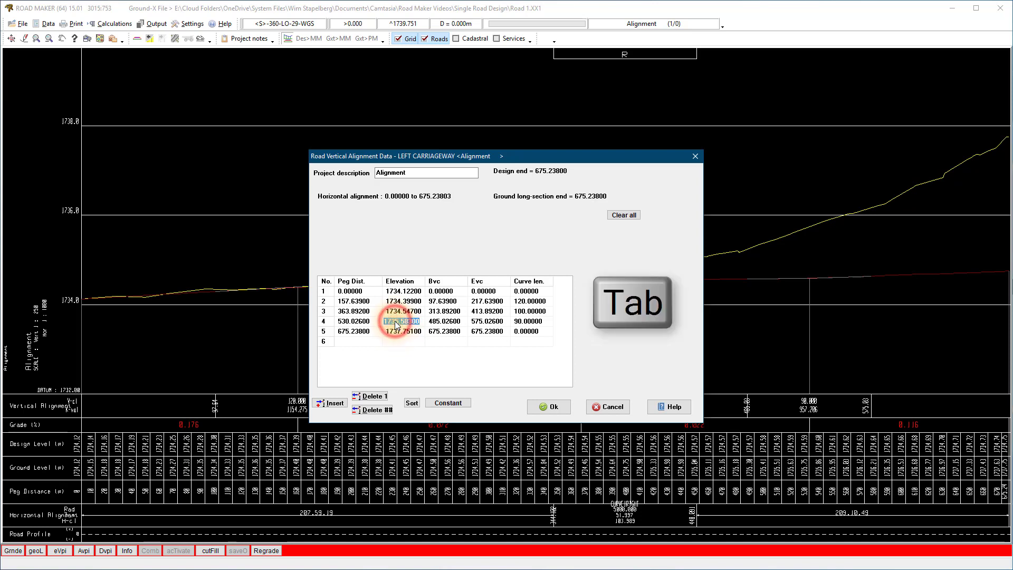
key(Tab)
key(Tab)
key(Tab)
key(Tab)
key(Tab)
key(Tab)
key(Tab)
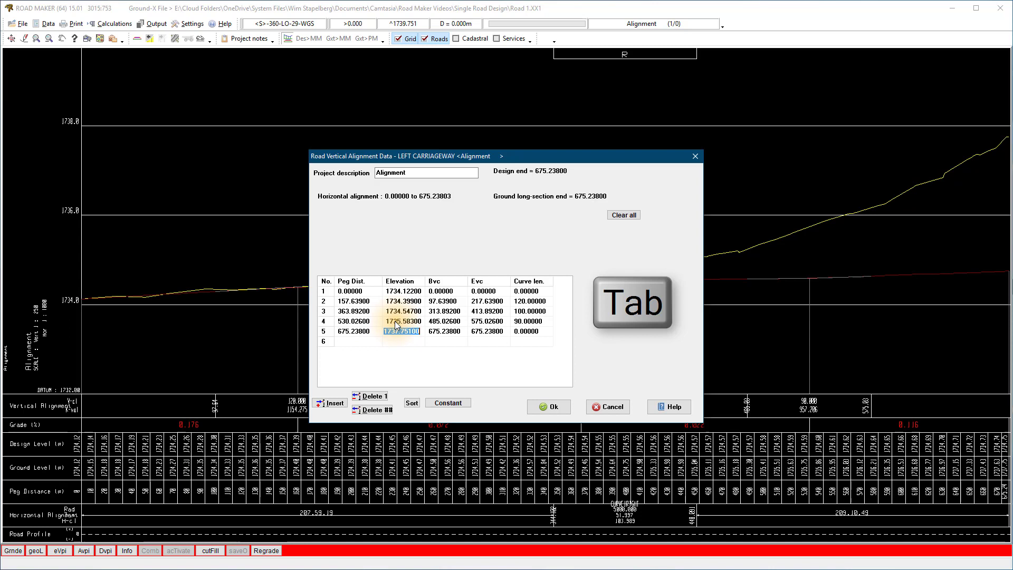
key(Tab)
key(Tab)
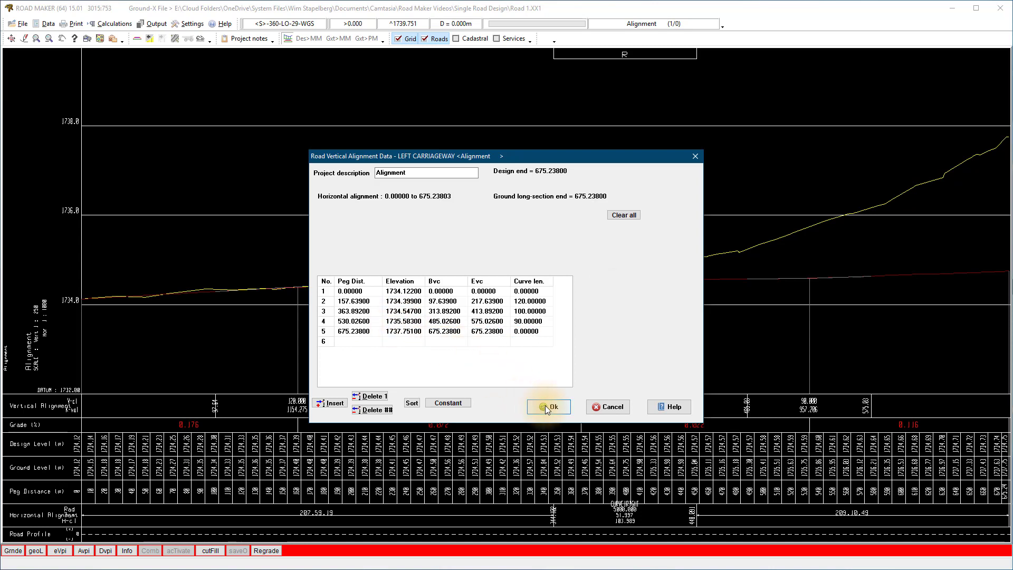
Apply the revised elevations and replot, showing final grades of 0.674% and 1.493%.
click(545, 406)
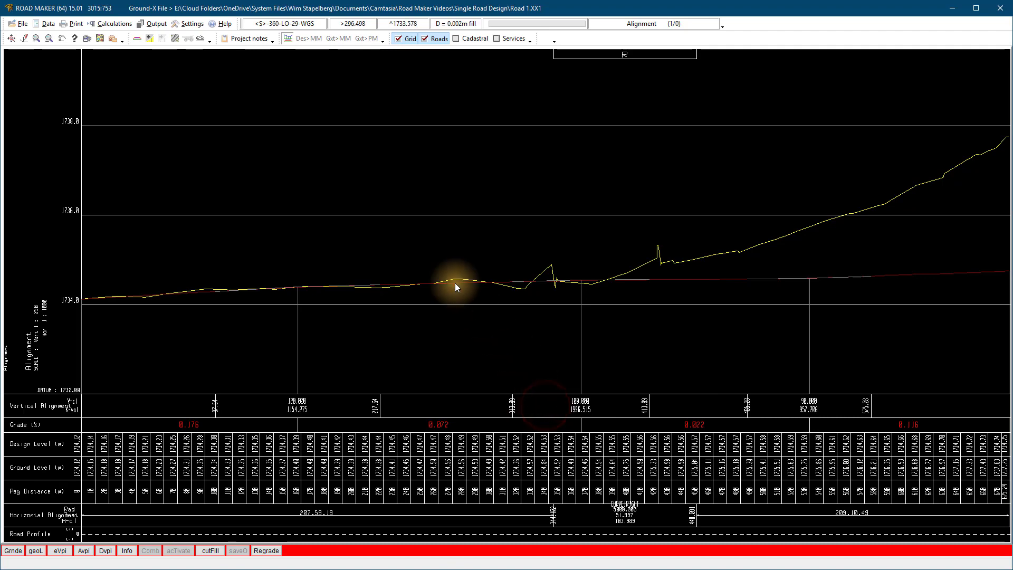
click(26, 36)
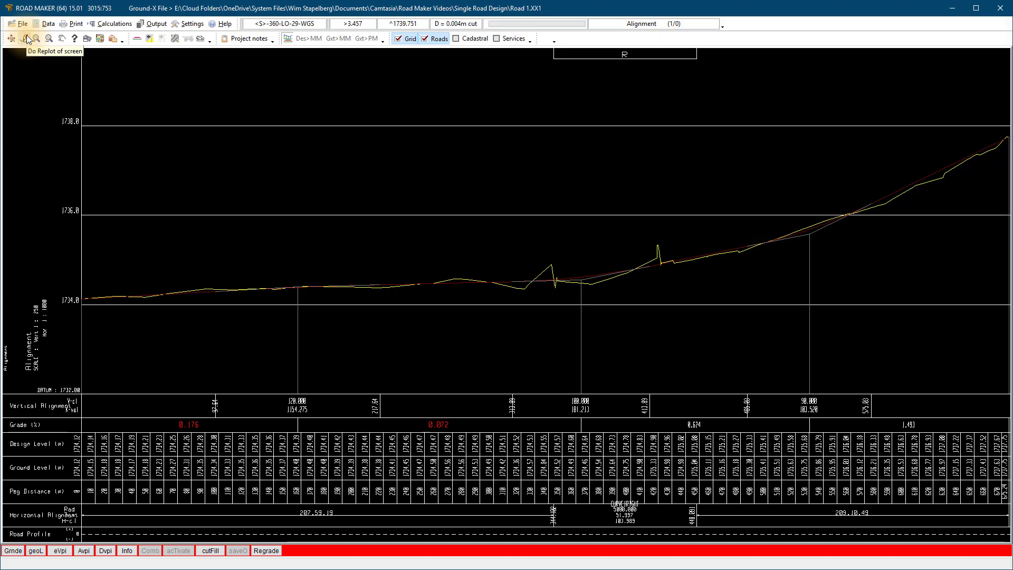
click(28, 39)
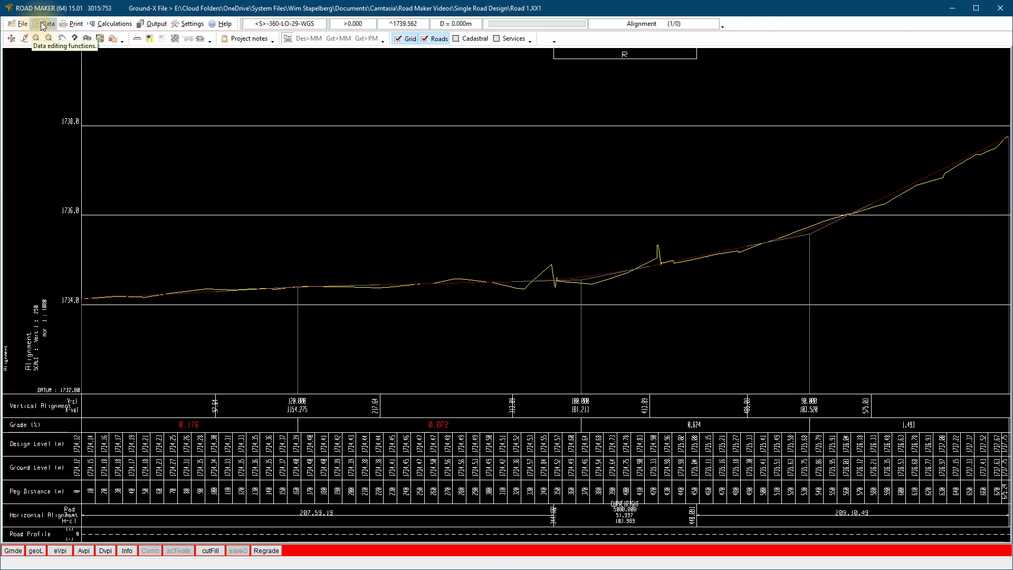
Open Copy ground to alignment from the Data > L-section > Ground menu.
click(44, 24)
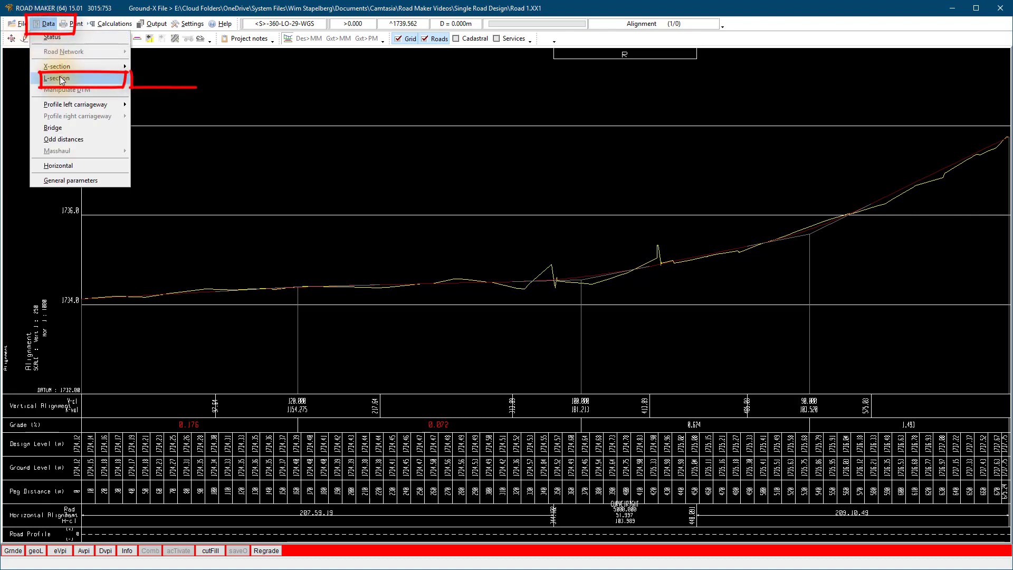
mouse_move(61, 80)
mouse_move(158, 83)
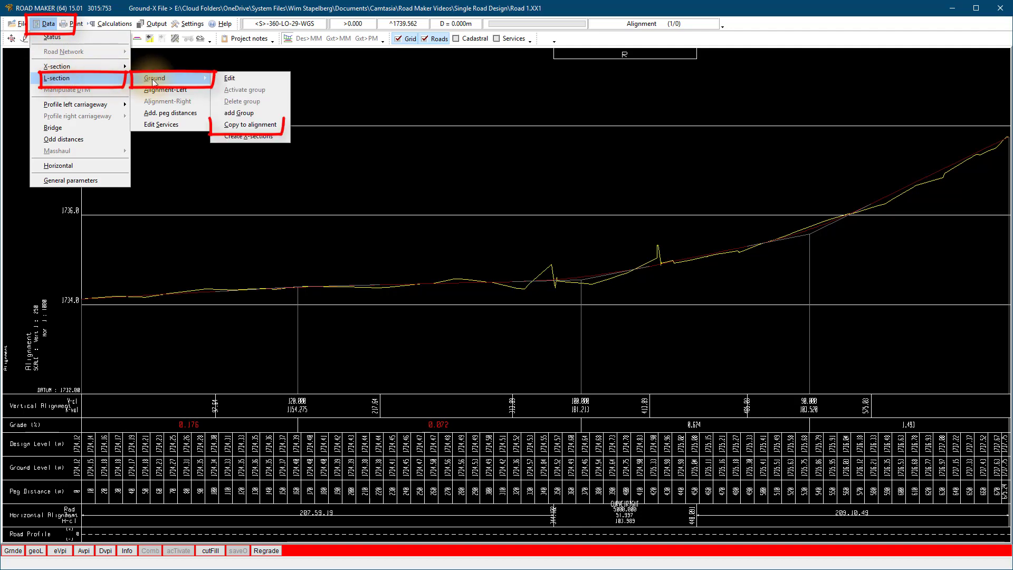
click(261, 126)
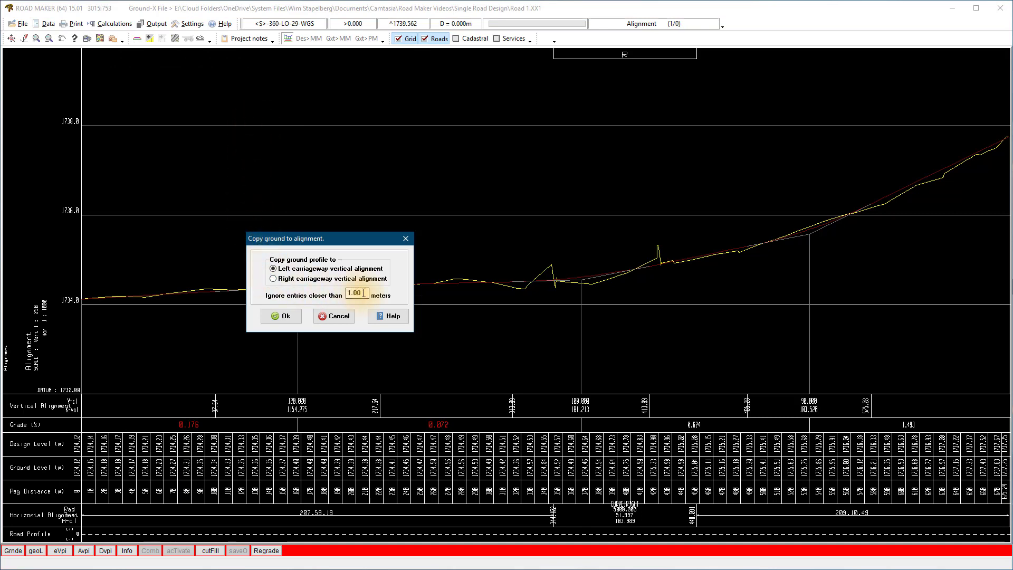
Set the minimum spacing to 50 m and generate the left carriageway alignment from ground.
drag(362, 293, 340, 293)
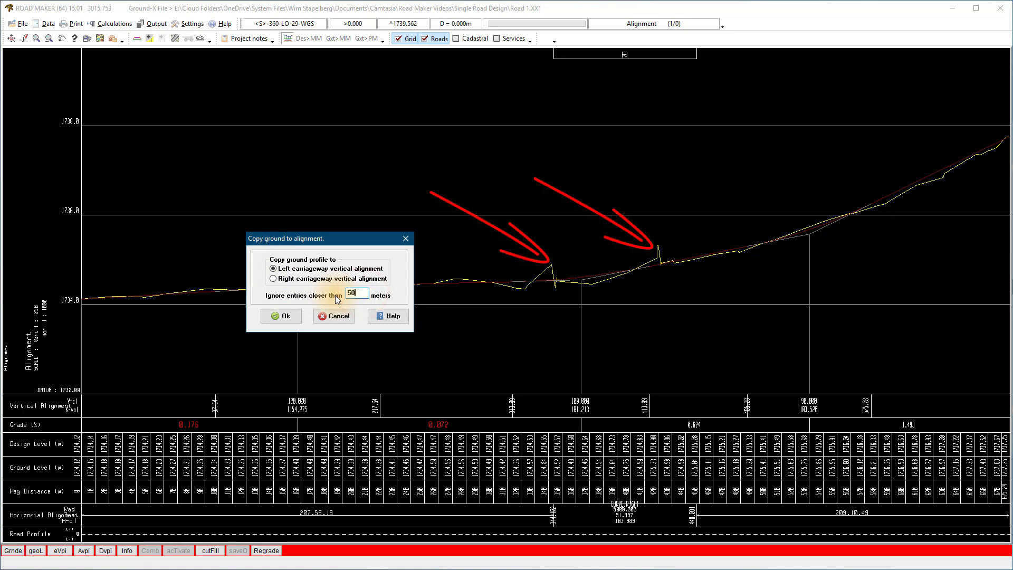
click(289, 316)
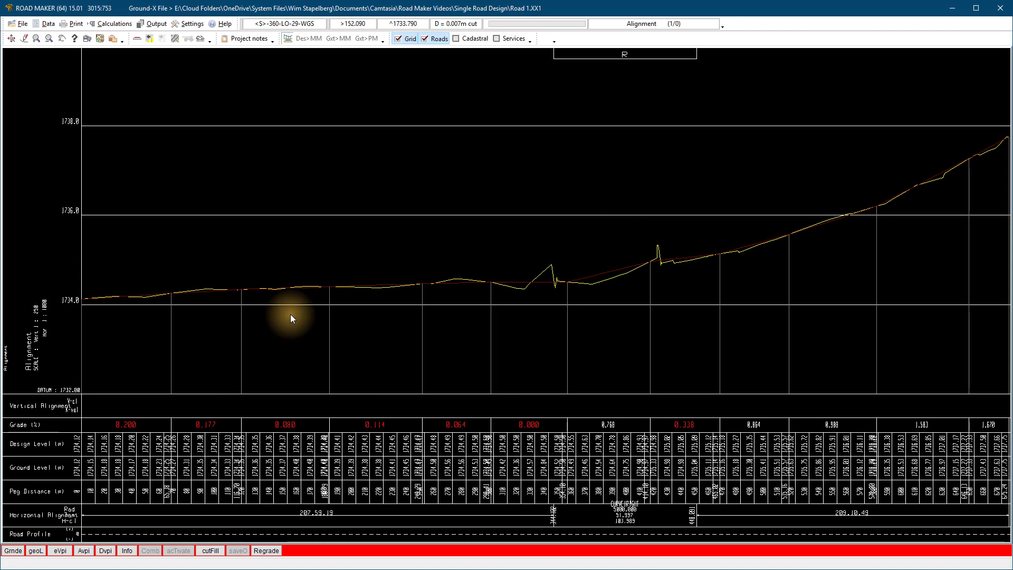
Edit the VPI at peg 248.106 to carry a 50 m vertical curve.
click(60, 550)
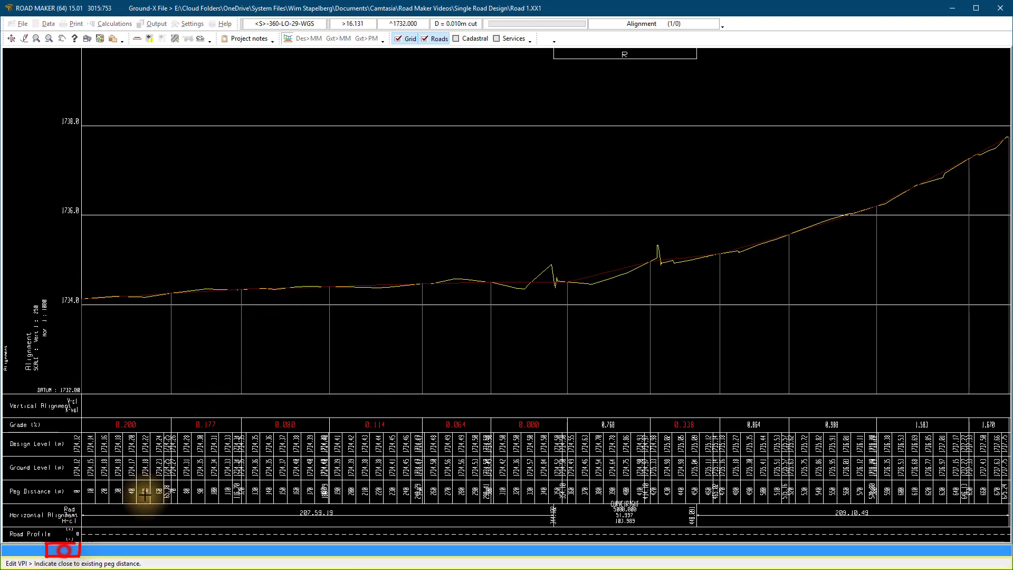
click(422, 285)
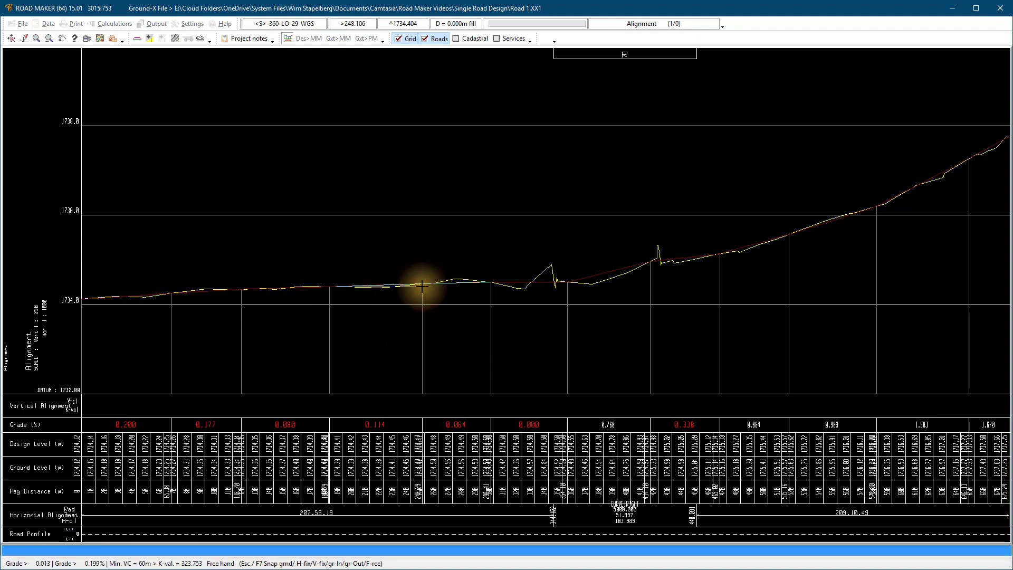
click(422, 286)
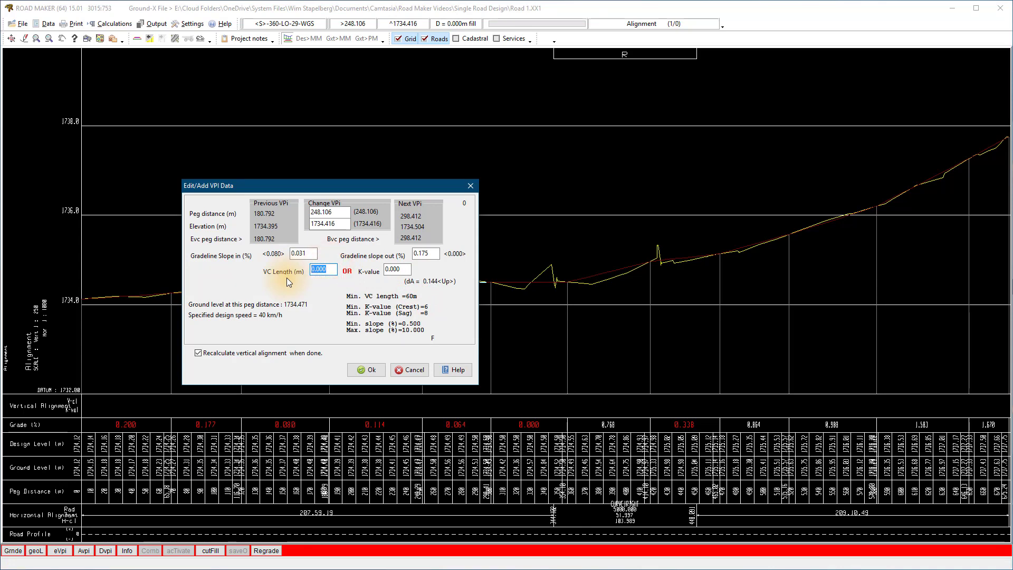
text(50)
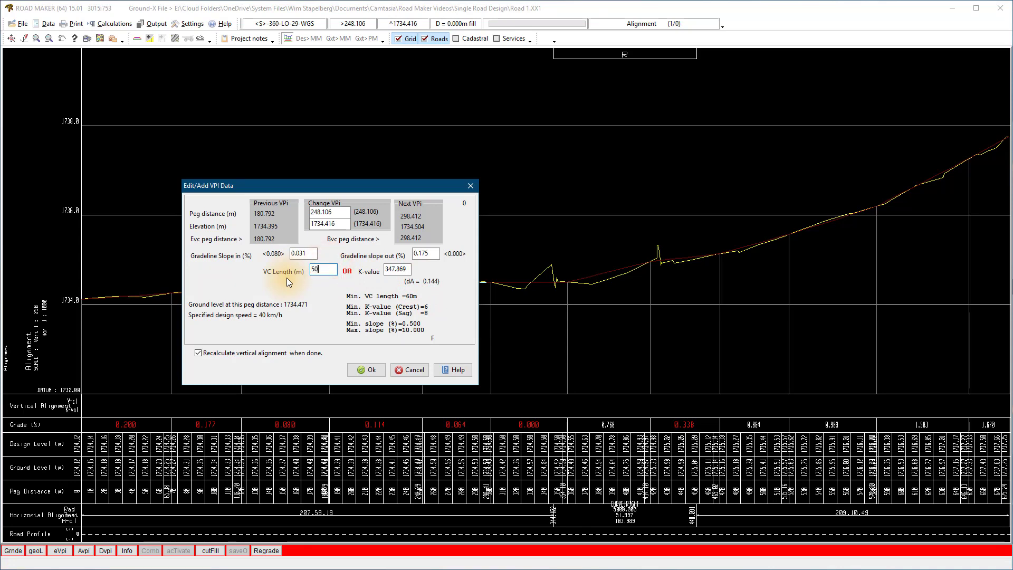
click(362, 371)
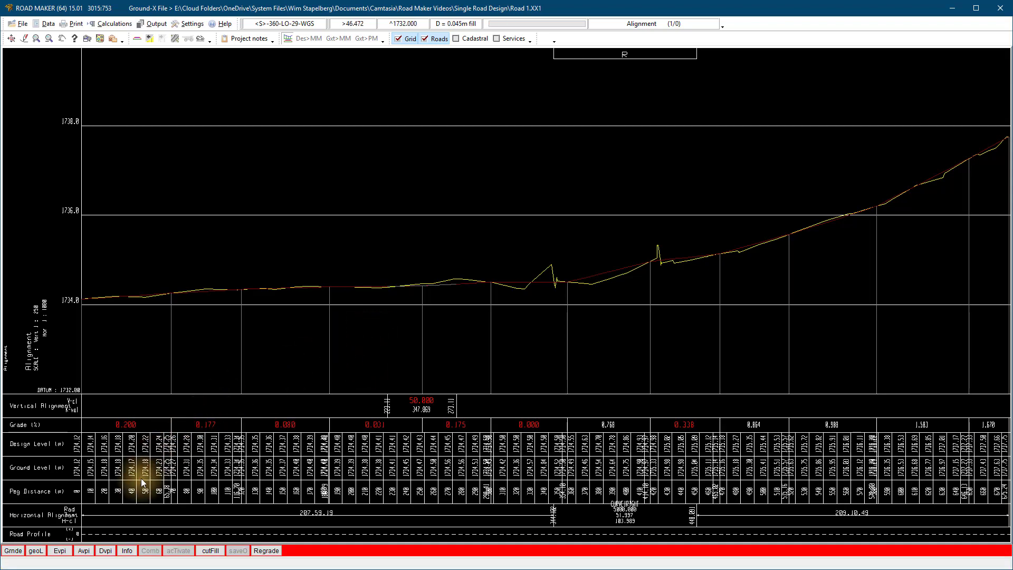
Delete the VPI at peg 116.700, merging grades into 0.123%, then open File > Import.
click(105, 551)
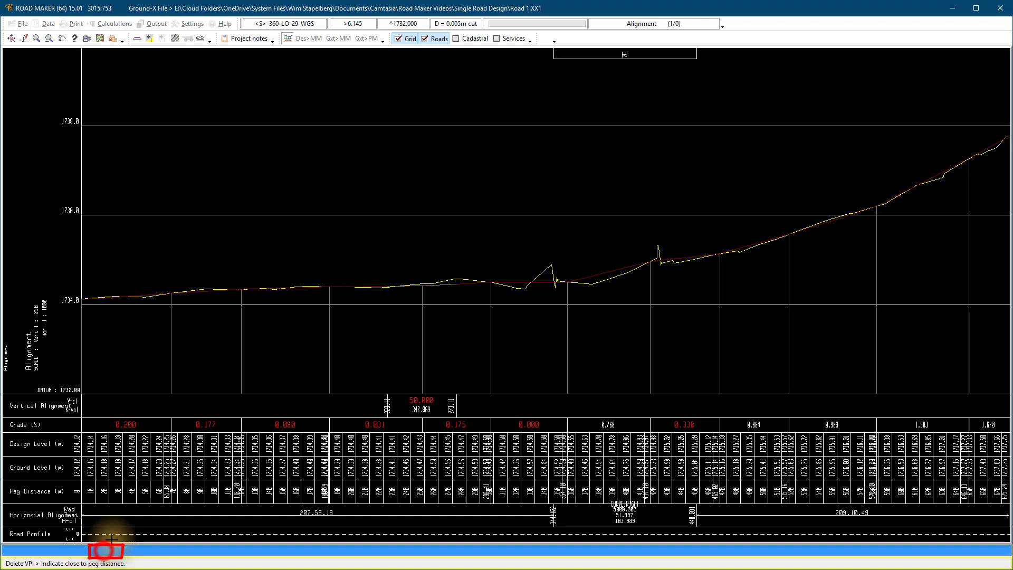
click(241, 288)
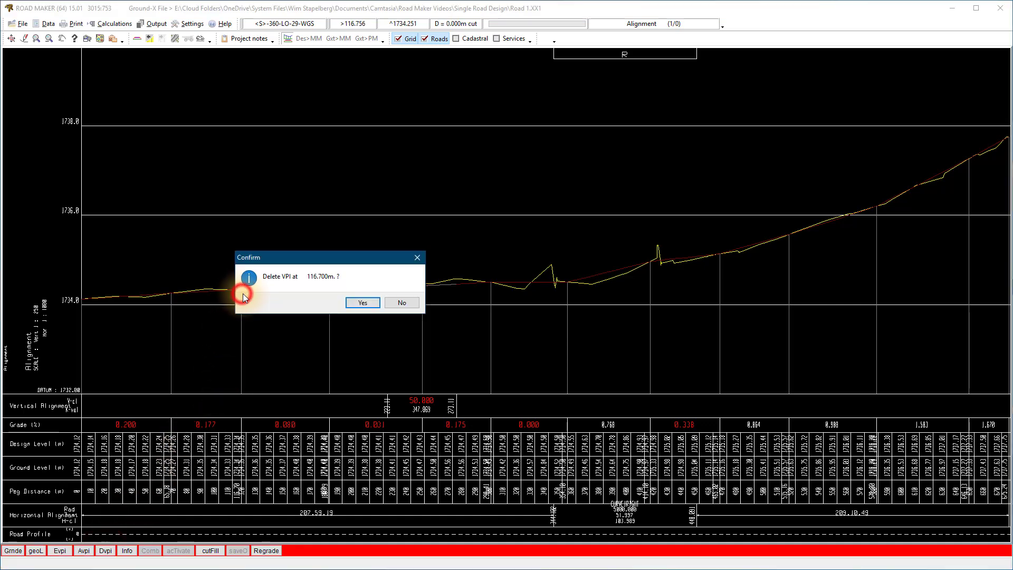
click(362, 302)
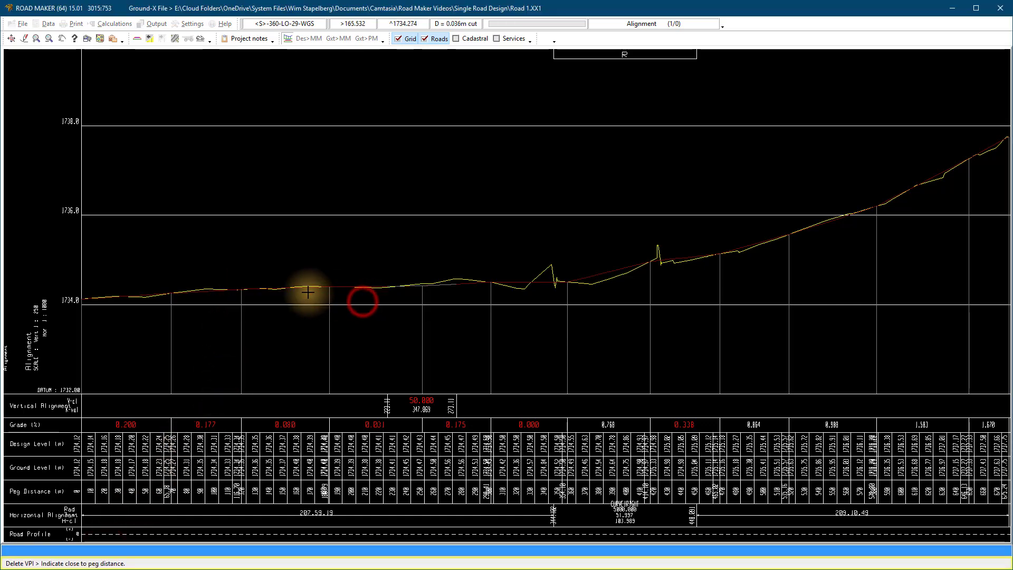
right_click(308, 292)
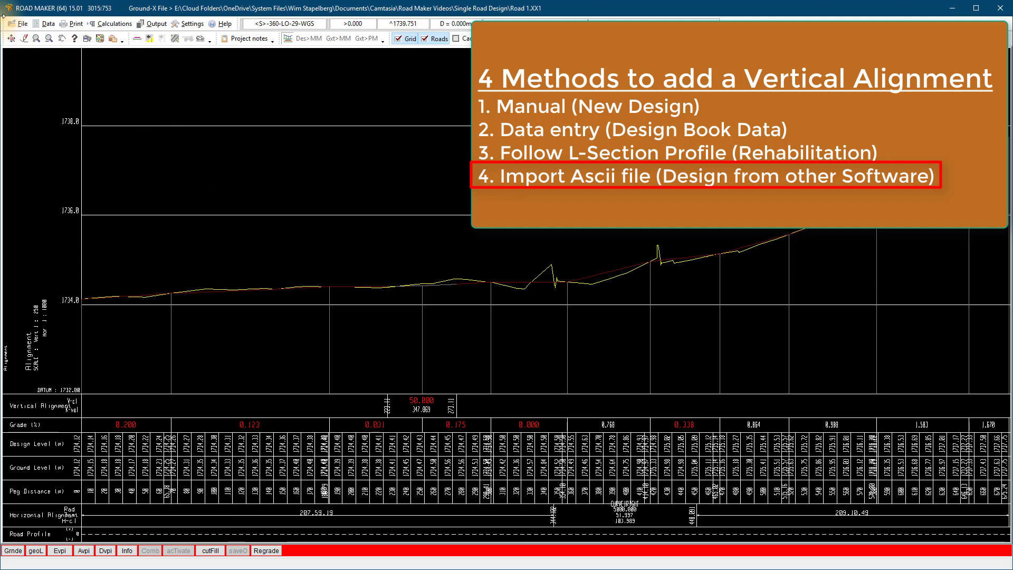
click(23, 23)
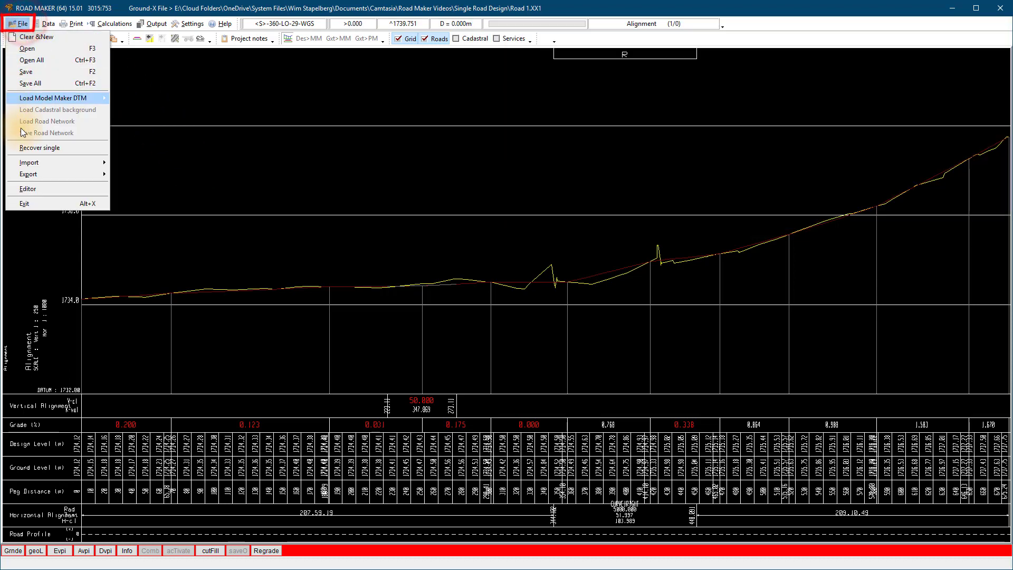
mouse_move(38, 163)
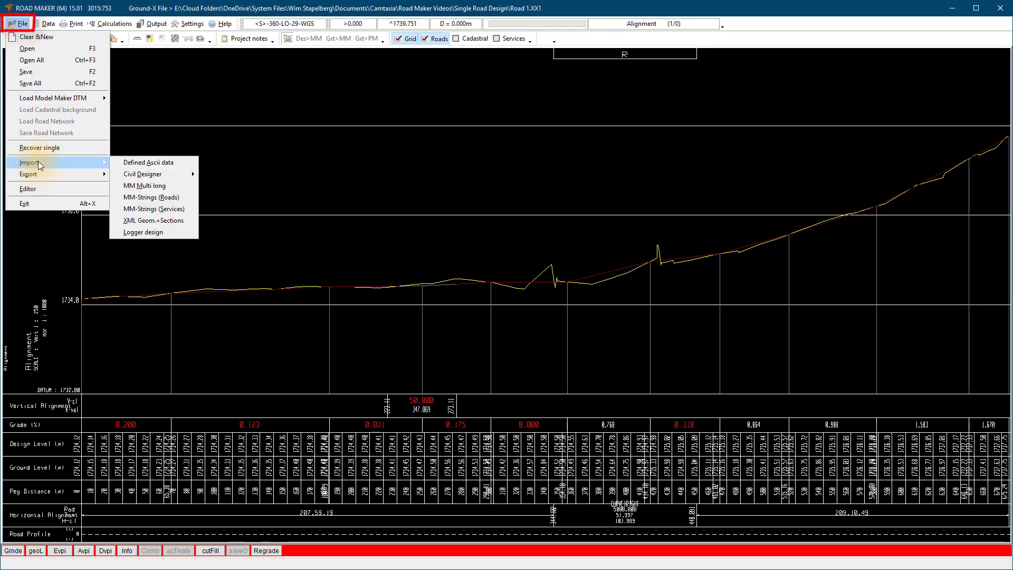
Load Vertical Alignment..csv into the Defined Ascii data importer, previewing its five points.
click(133, 162)
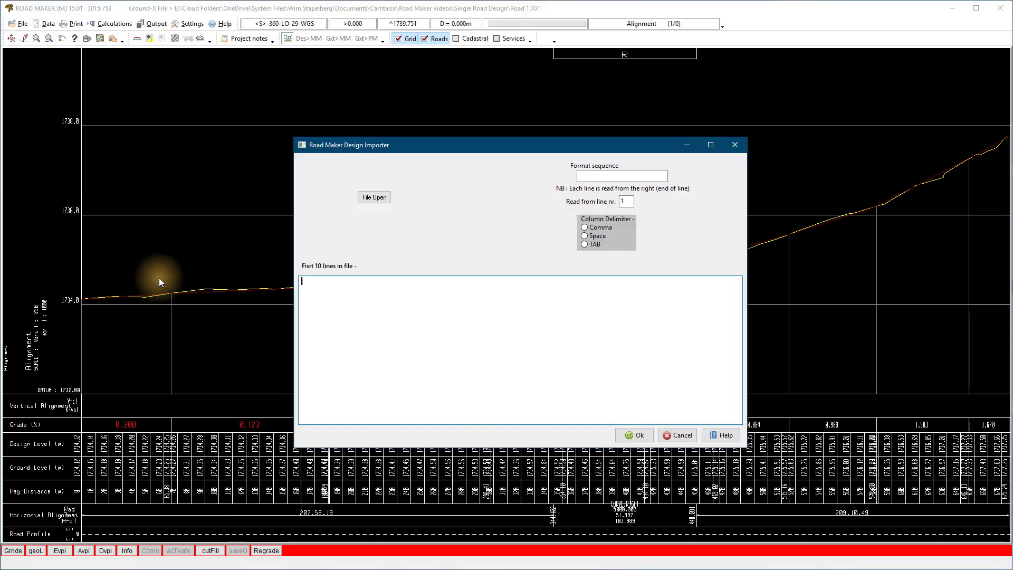
click(376, 197)
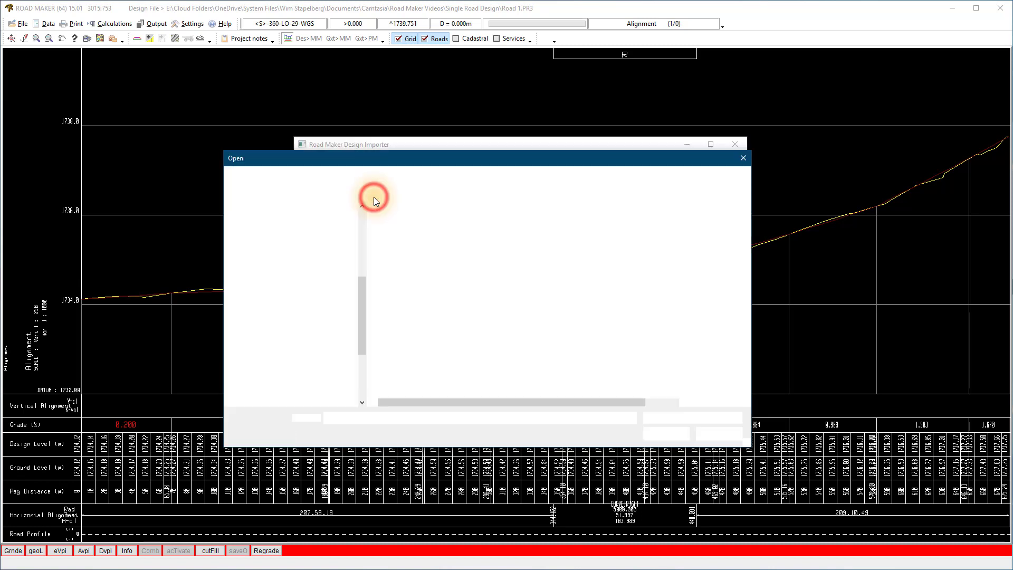
click(419, 257)
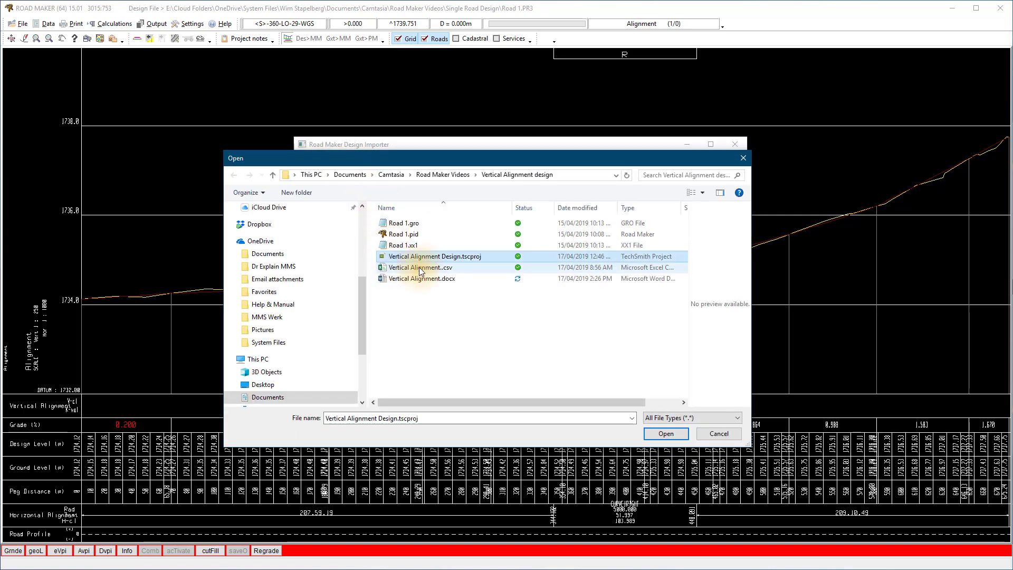
click(419, 268)
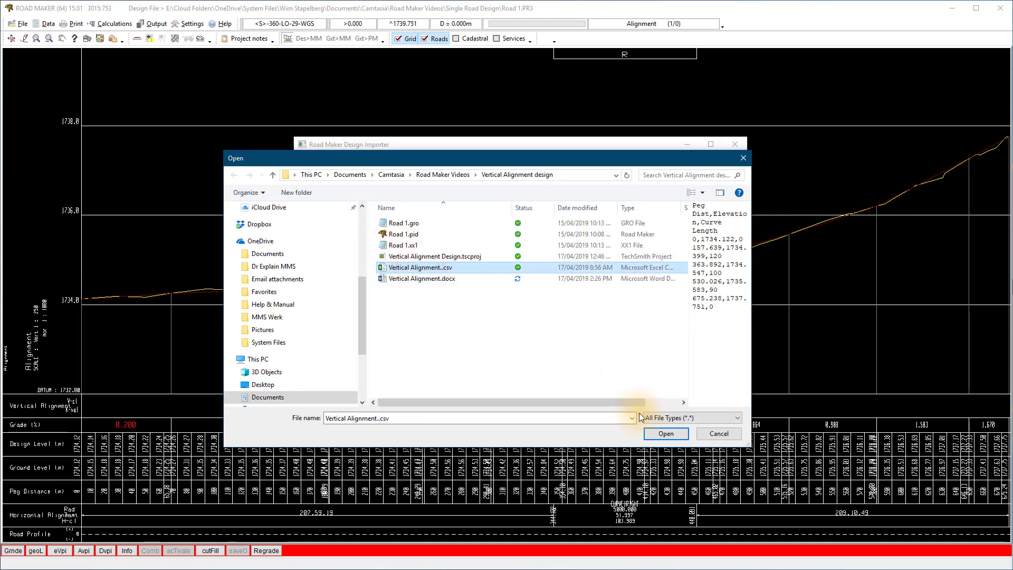
click(666, 434)
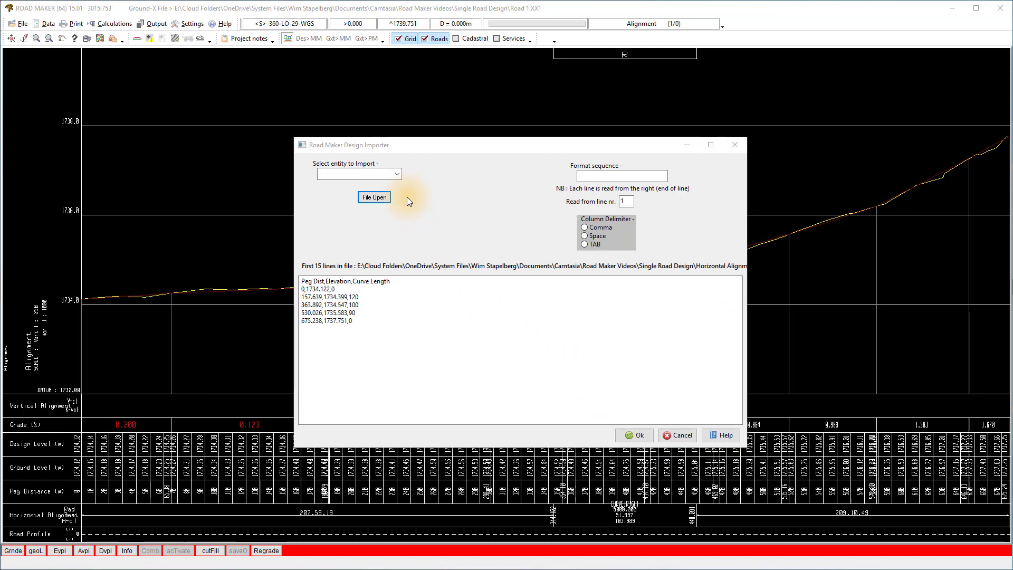
Import the CSV as a Vertical alignment, comma-delimited, reading from line 2.
click(398, 173)
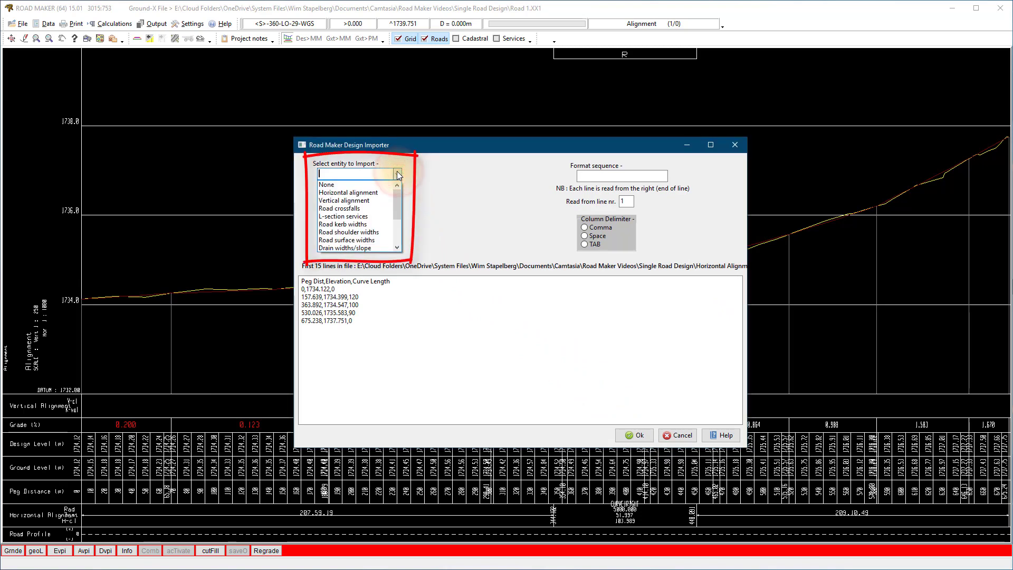
click(364, 202)
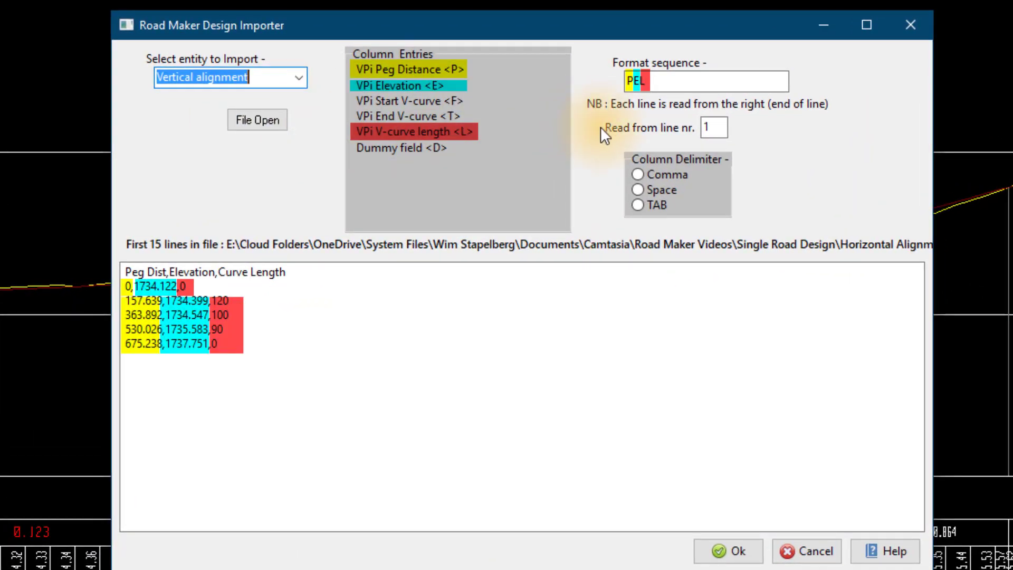
double_click(714, 127)
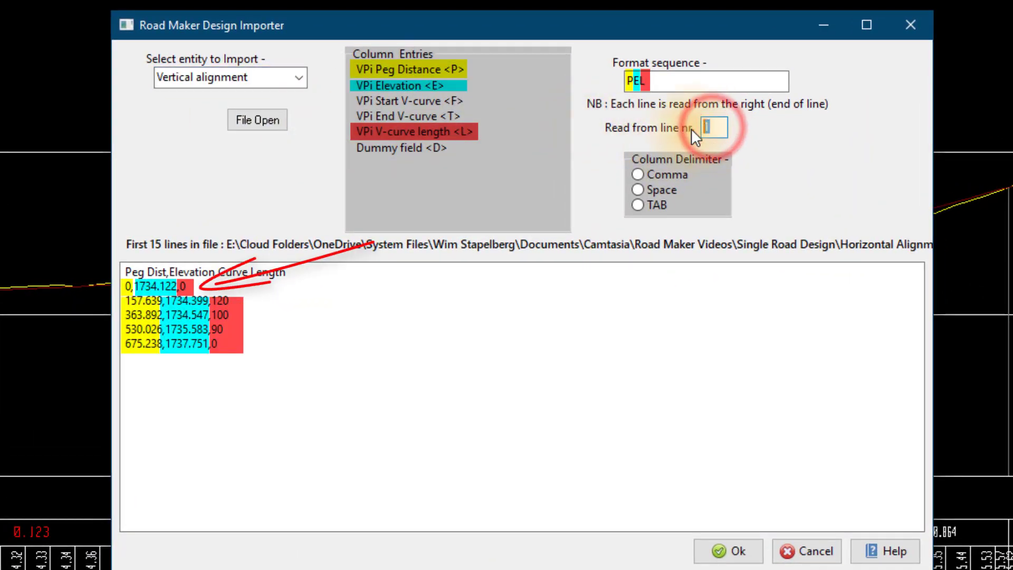
text(2)
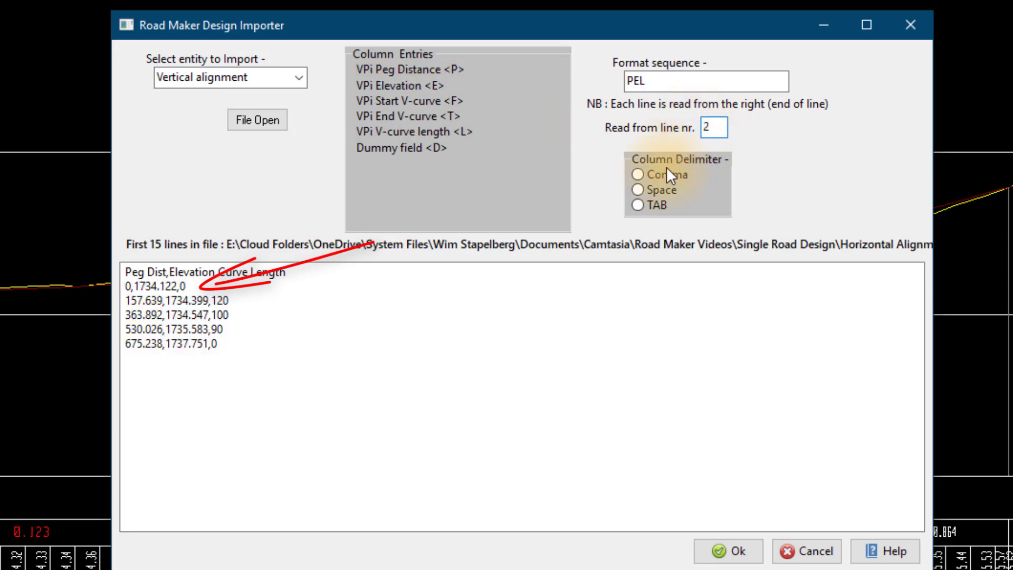
click(639, 174)
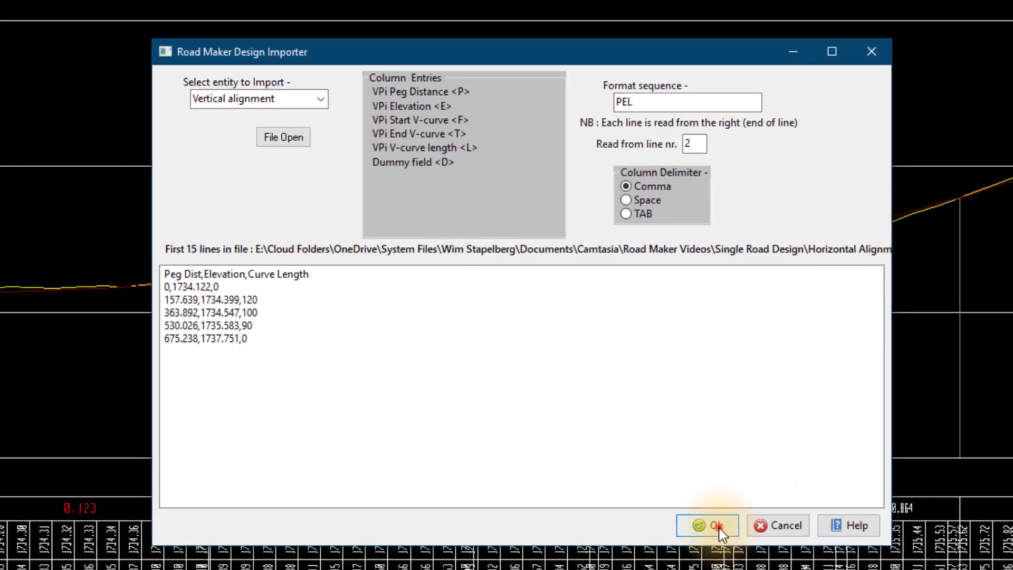
click(717, 525)
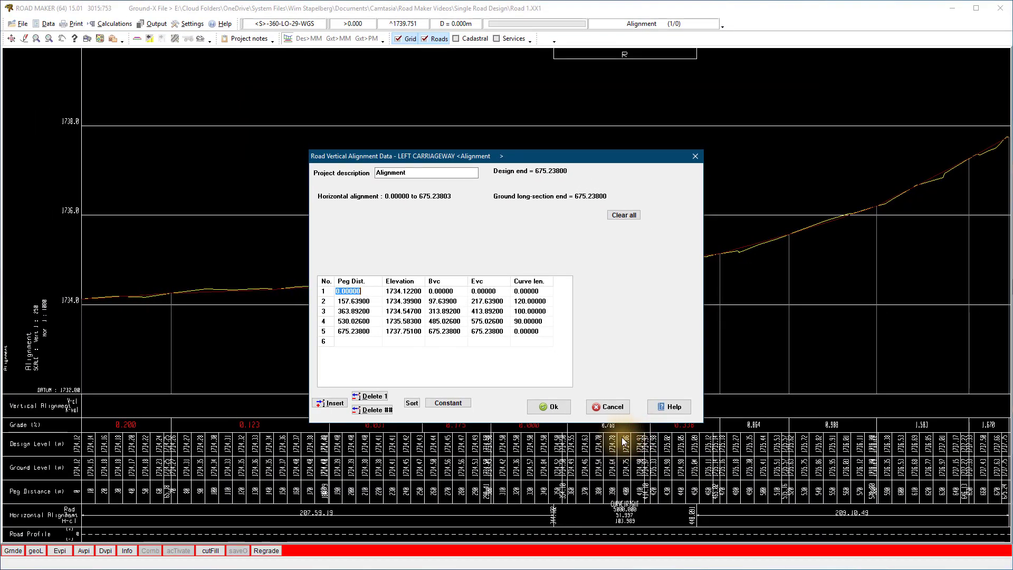
Accept the imported vertical alignment data and regrade the long-section profile.
click(552, 406)
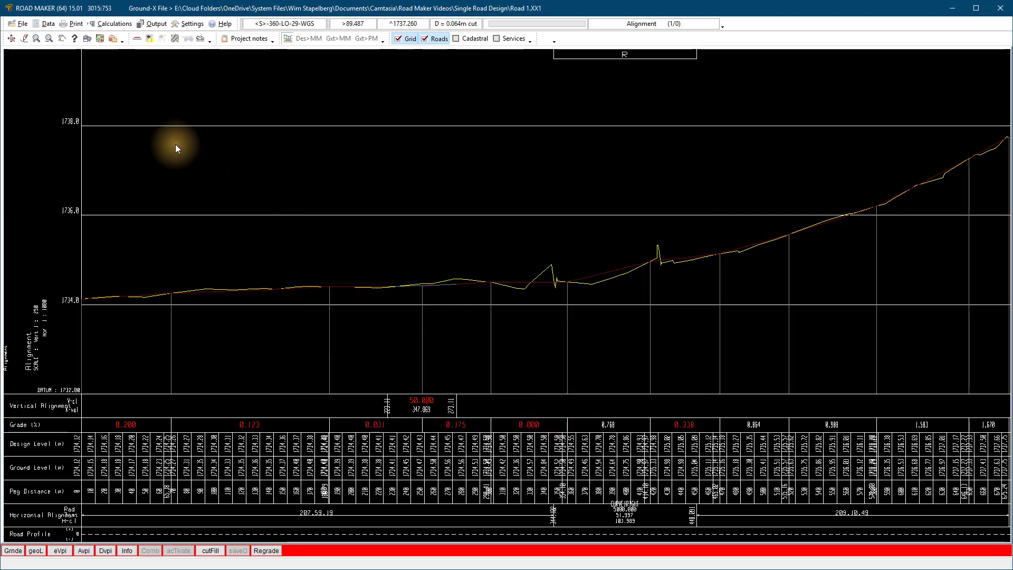
click(24, 36)
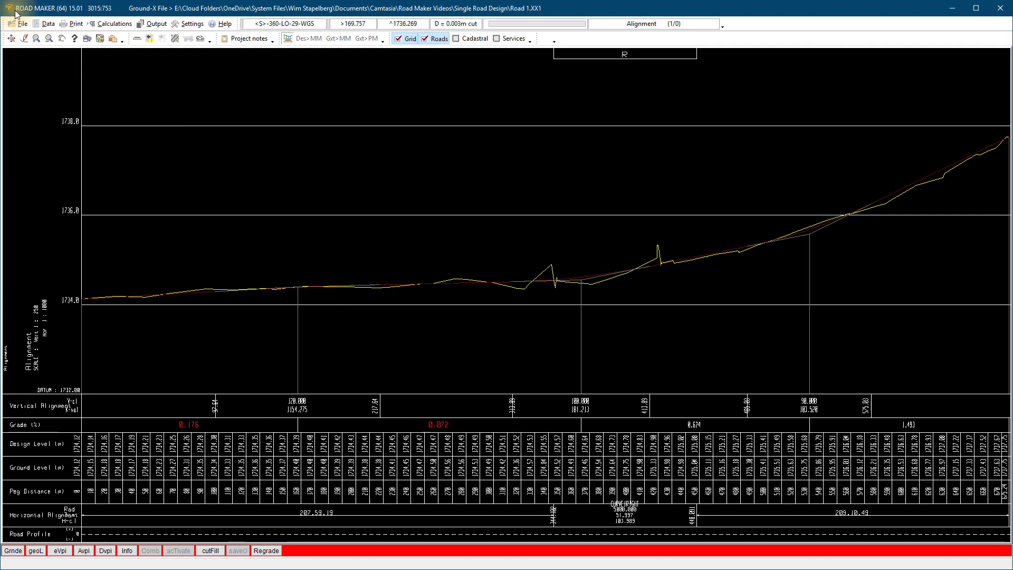
click(21, 24)
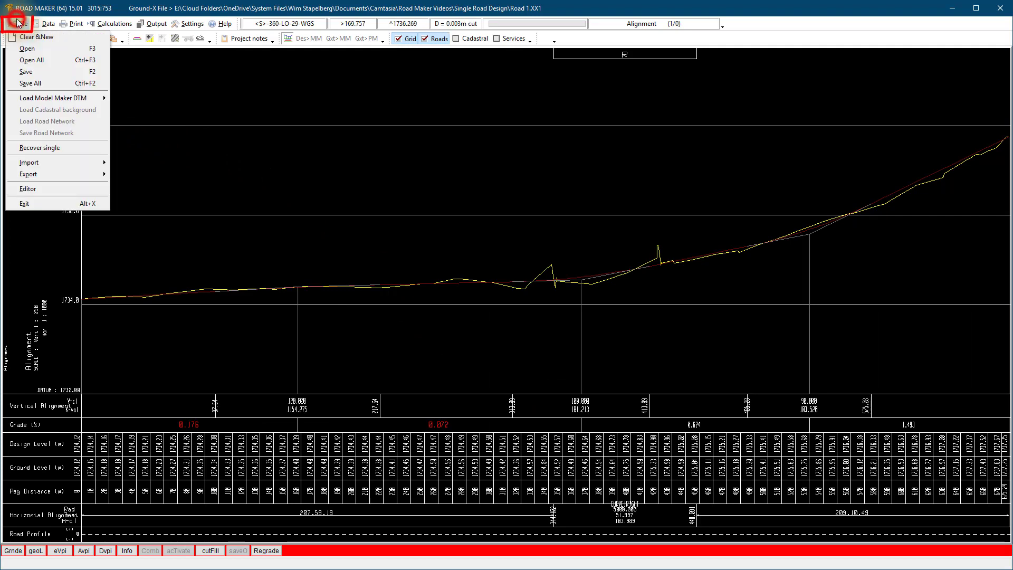
Save the design as a Road Design (.pr3) file named 'Road 1'.
click(25, 72)
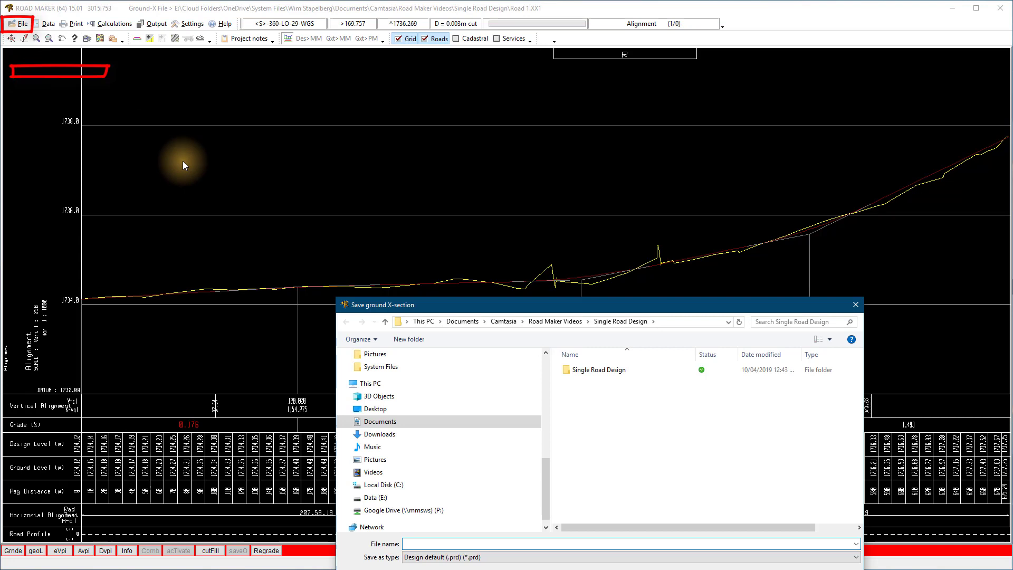
drag(441, 303, 322, 156)
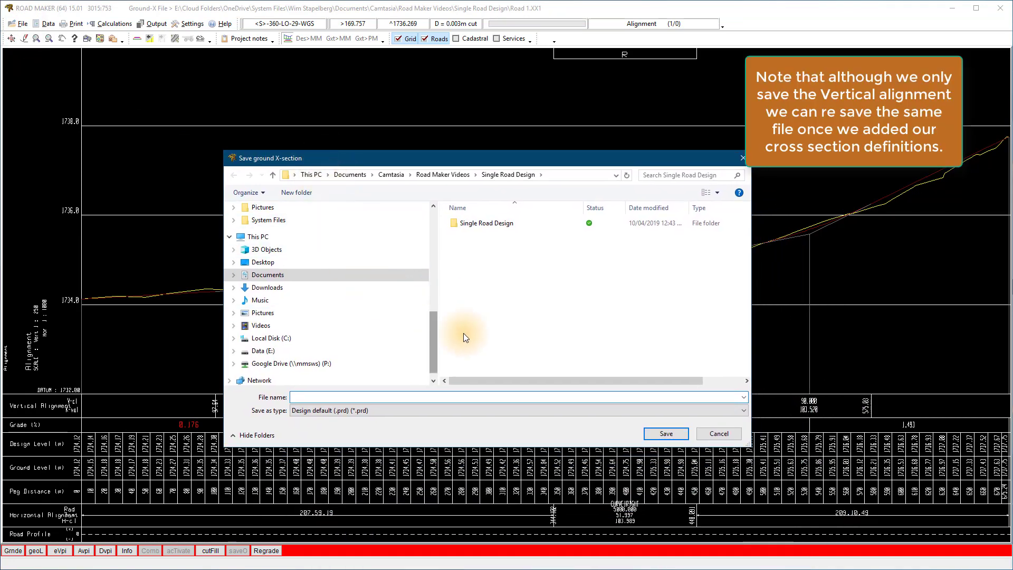
click(743, 411)
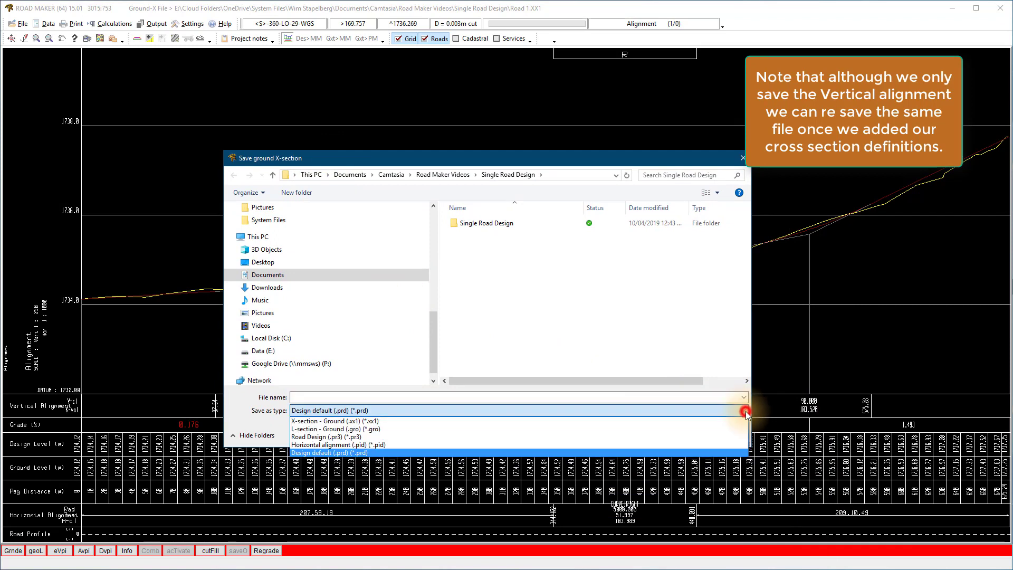
click(343, 437)
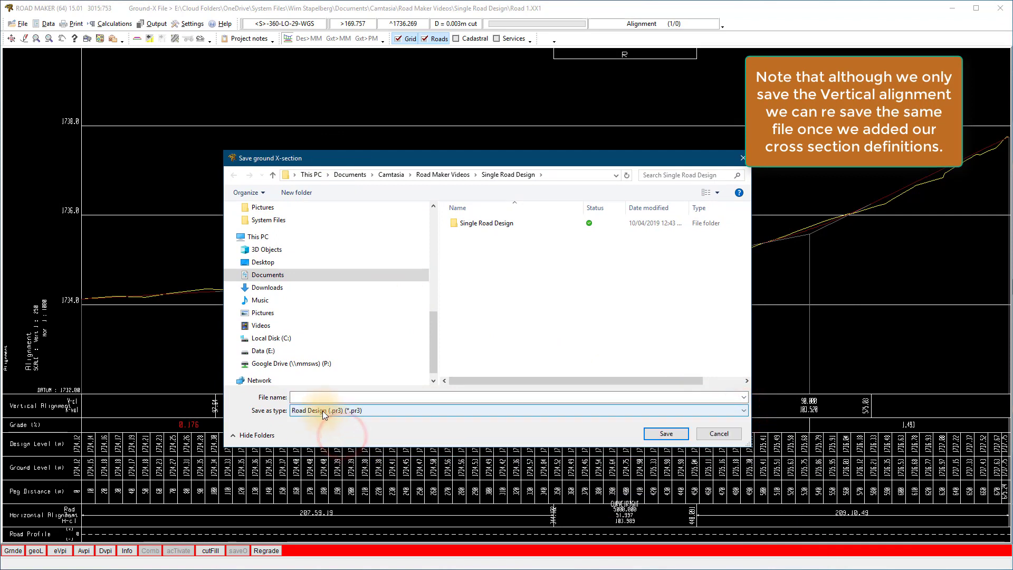
click(309, 397)
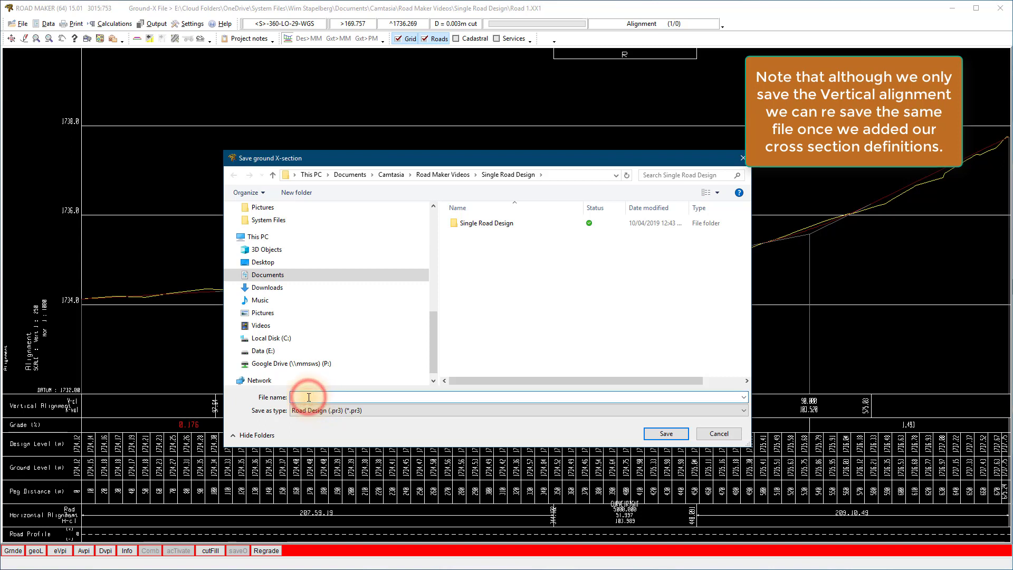
text(Ro)
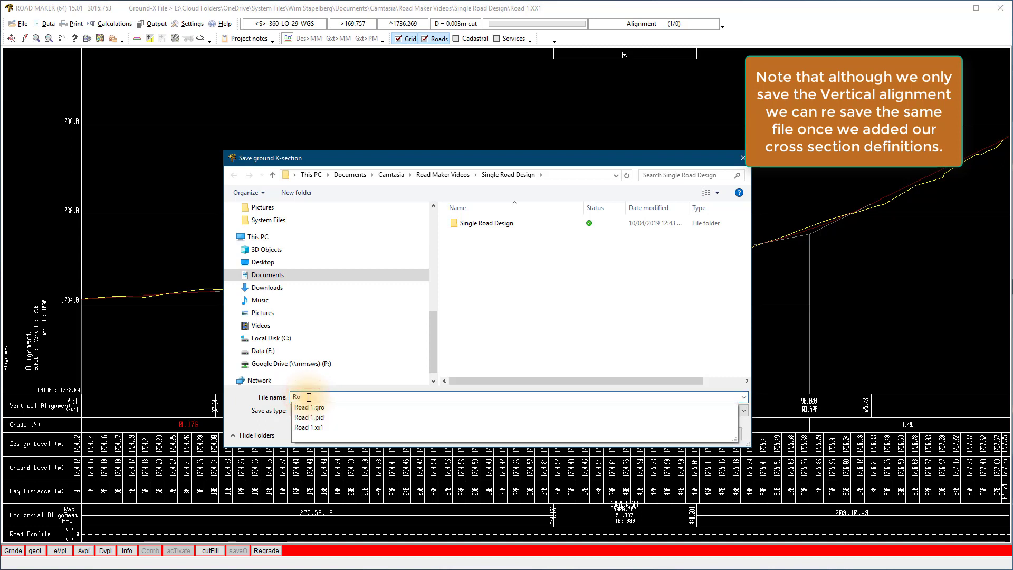
text(ad 1)
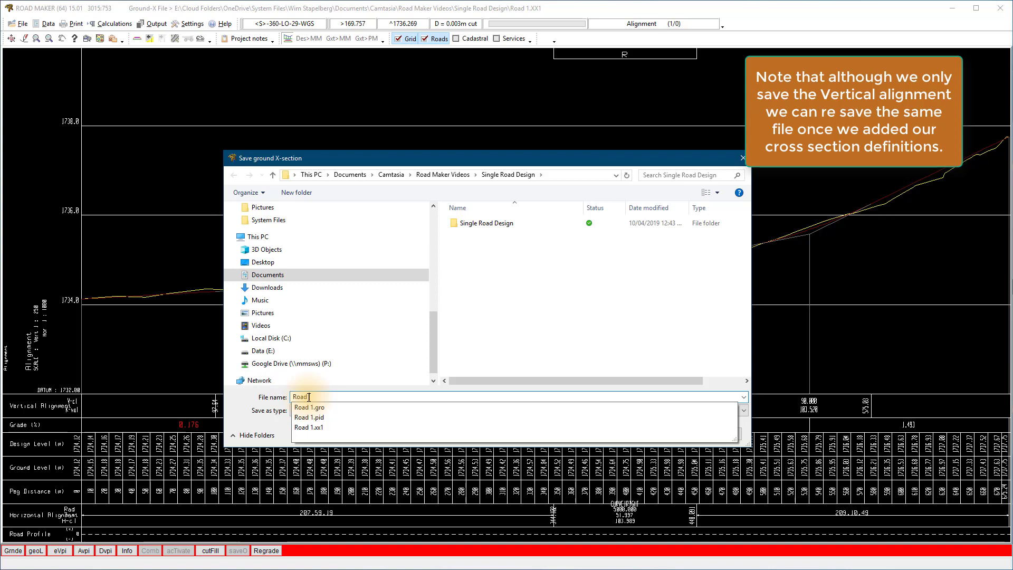